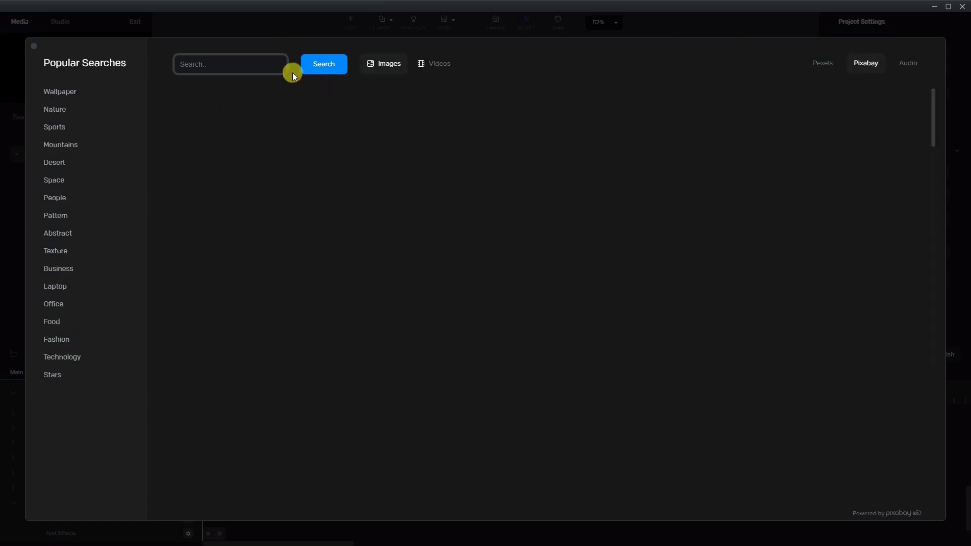
Search Pixabay images for "chalk board" and import the plain dark chalkboard texture without a frame or writing.
left_click(235, 60)
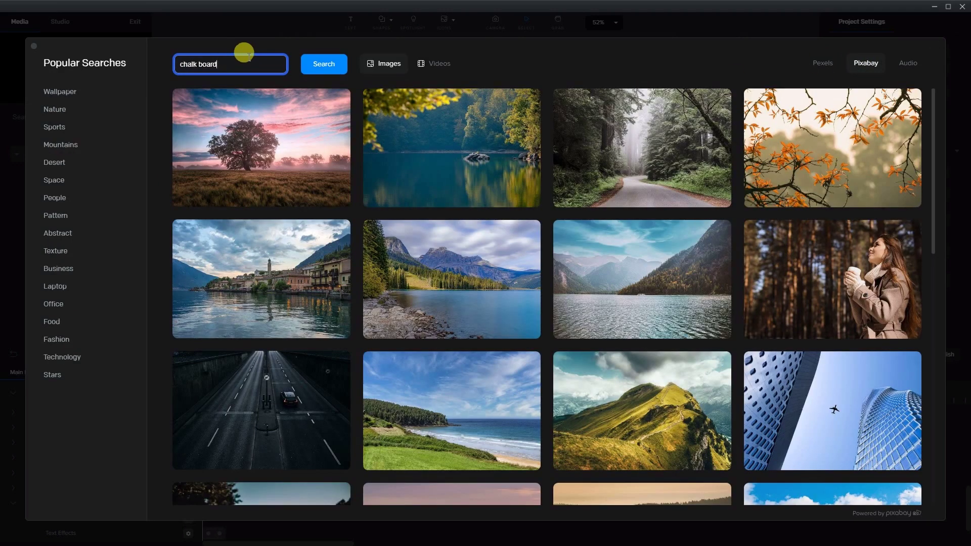
key("Return")
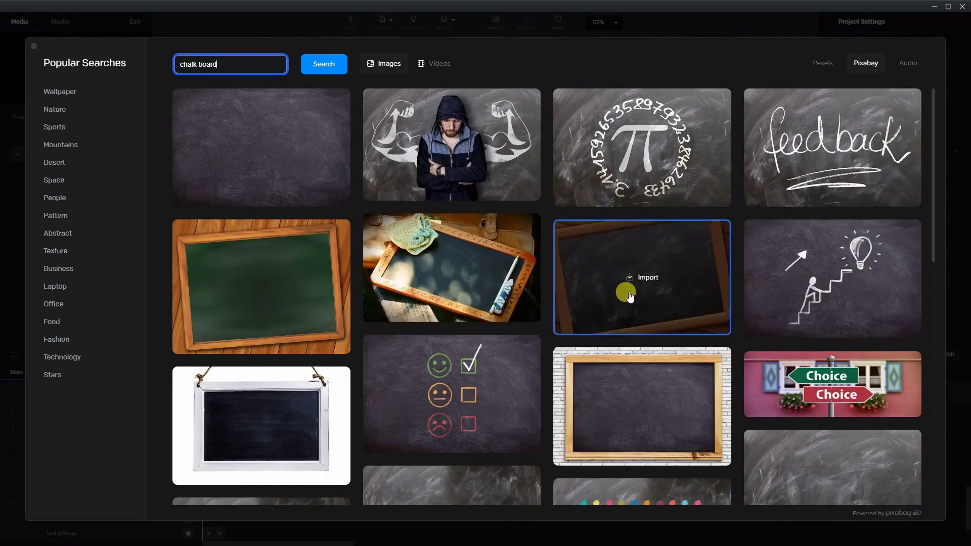
scroll(627, 296, "down", 15)
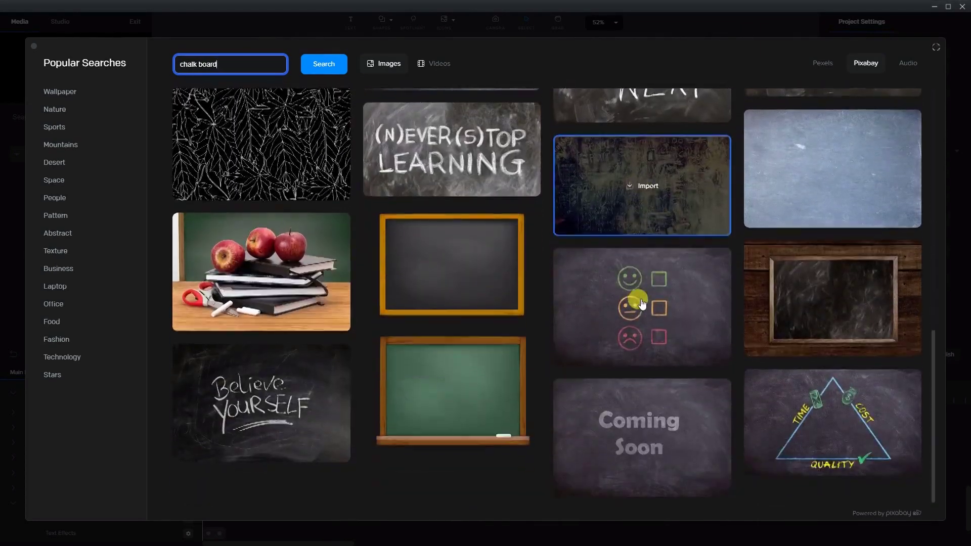
scroll(683, 302, "up", 7)
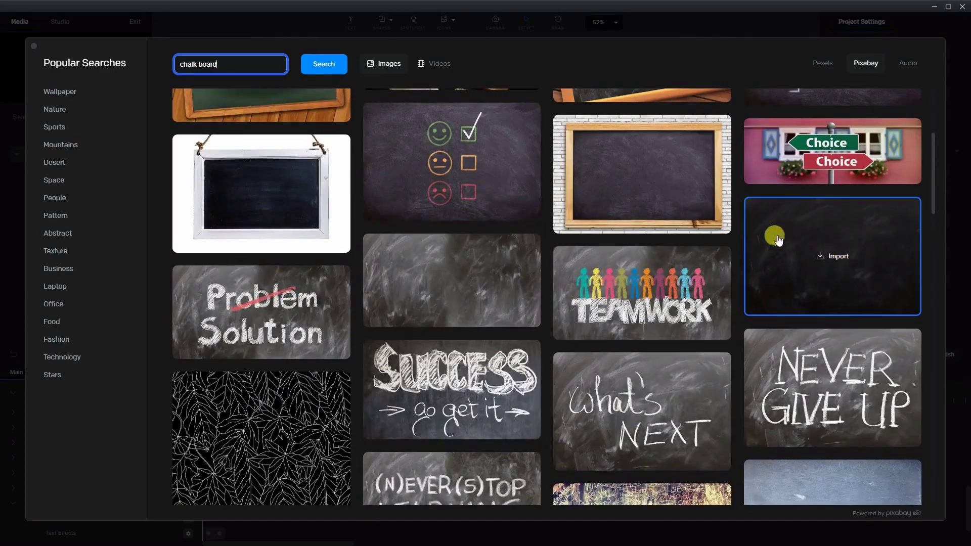
scroll(572, 248, "up", 5)
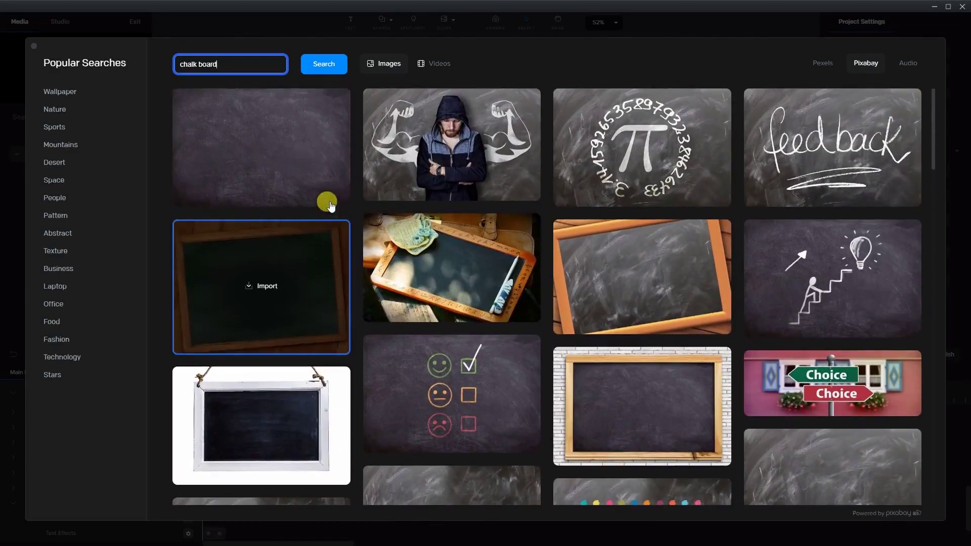
left_click(235, 135)
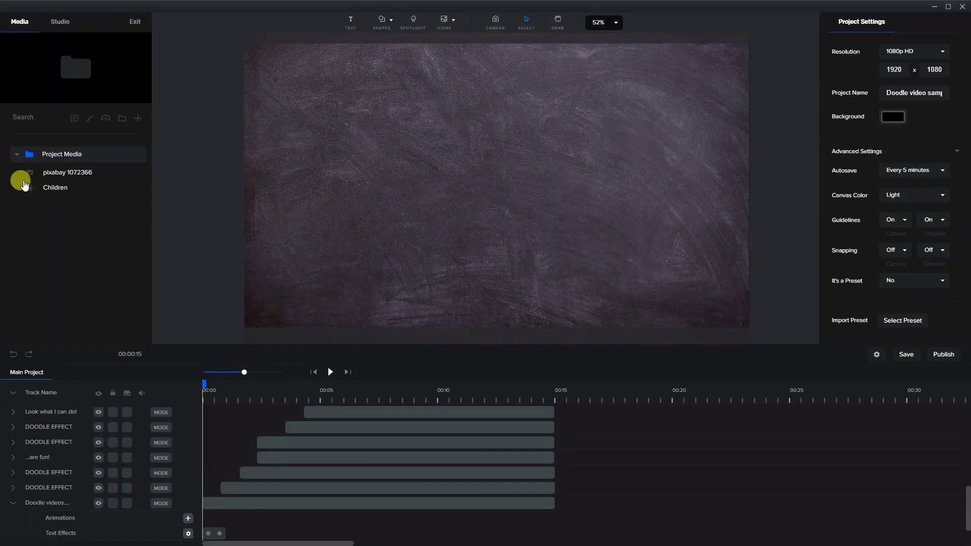
Check the chalkboard background track's lock, scrub the timeline to about 13.5 s and select the "And don't forget here!" text.
scroll(228, 455, "down", 1)
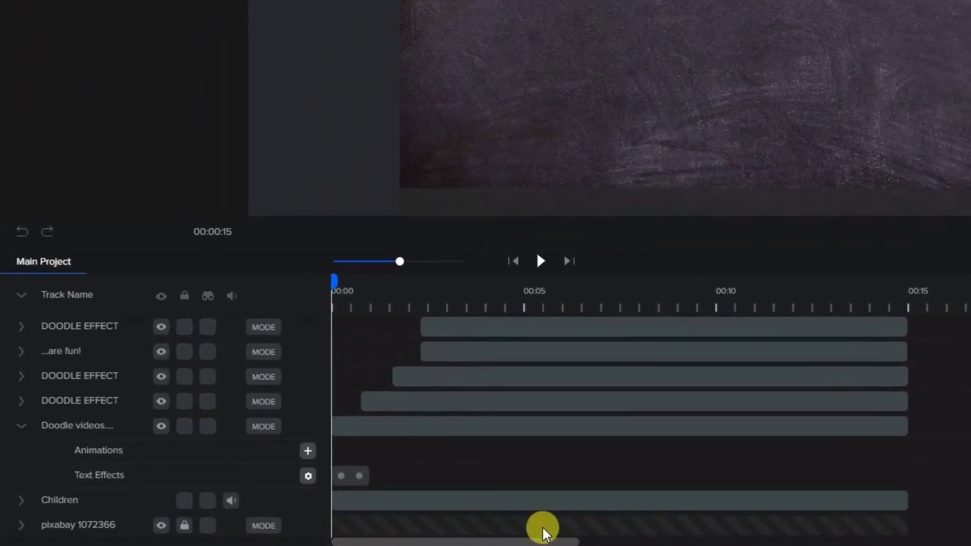
left_click(185, 528)
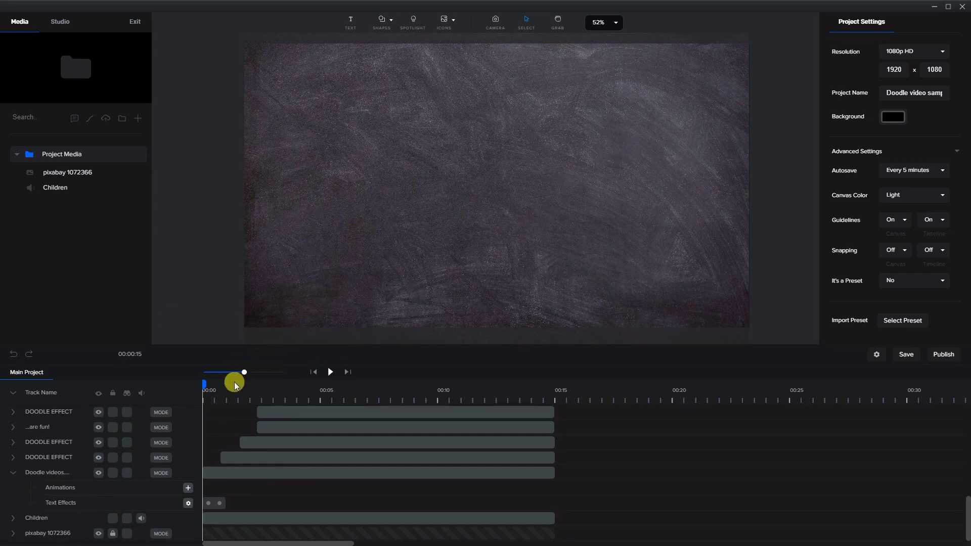
mouse_move(203, 384)
left_mouse_down()
mouse_move(533, 390)
mouse_move(523, 385)
left_mouse_up()
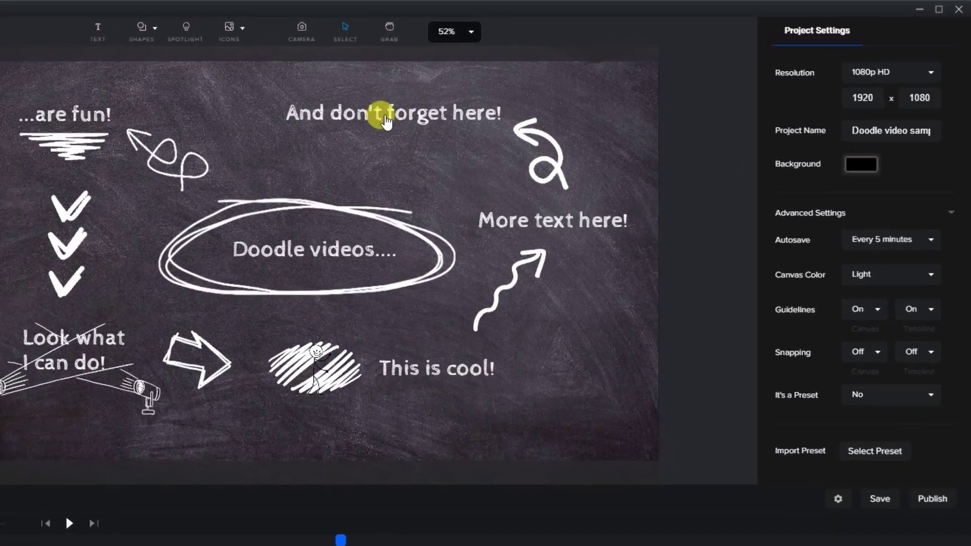
left_click(386, 122)
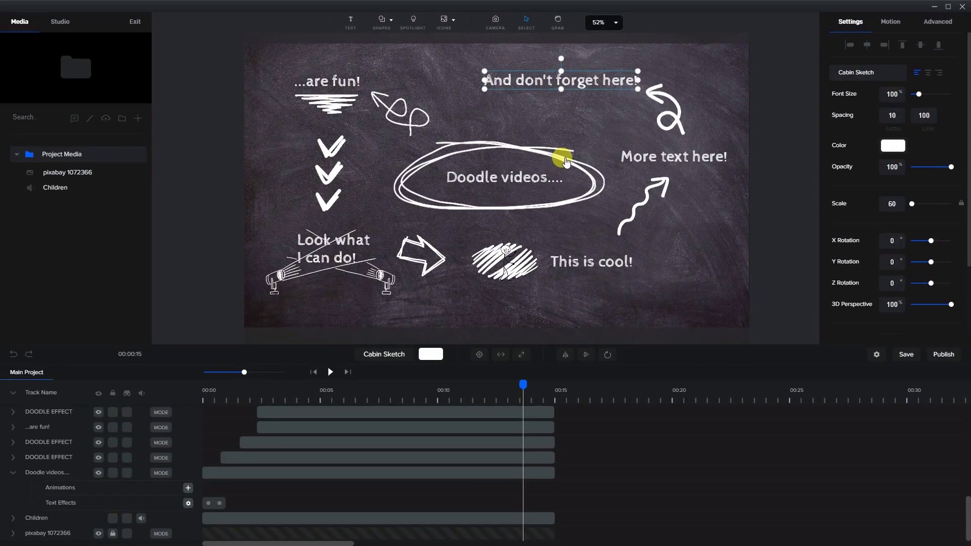
Review the order and staggered start times of all timeline tracks, scrubbing from about 3 s back to about 1 s.
left_click(279, 398)
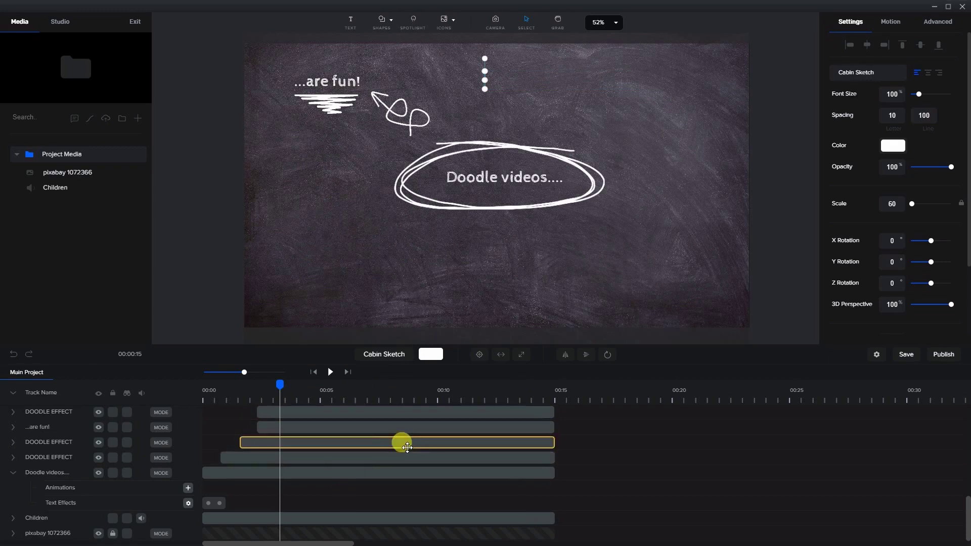
scroll(407, 448, "up", 10)
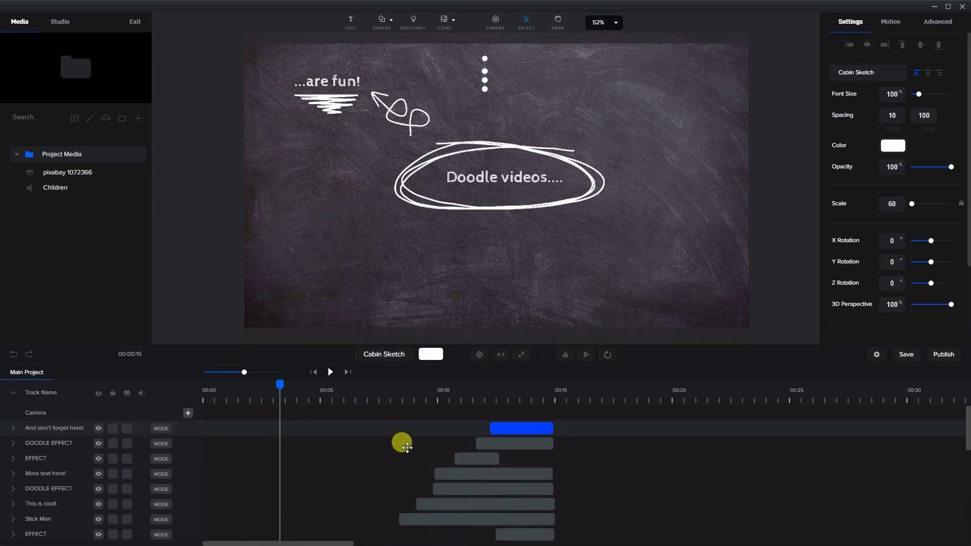
scroll(404, 445, "down", 10)
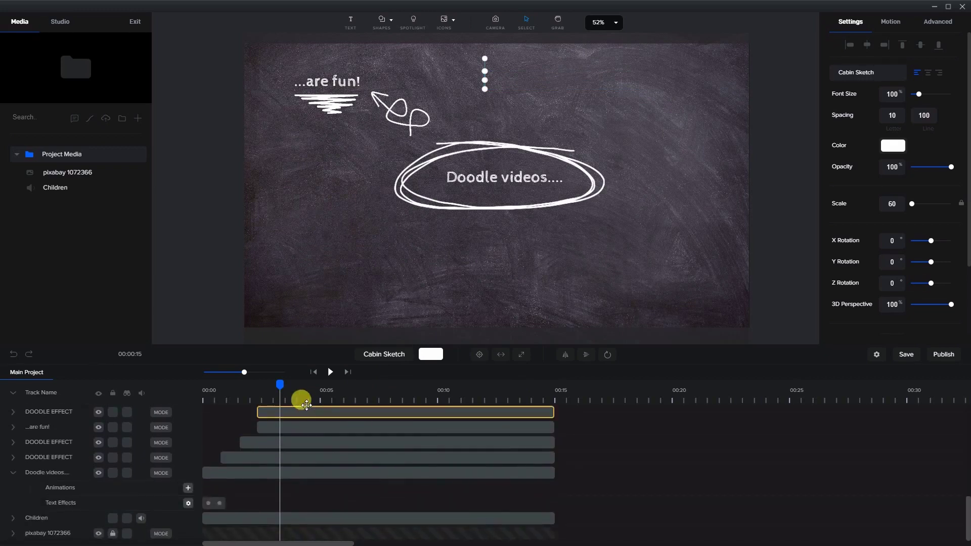
scroll(272, 453, "up", 5)
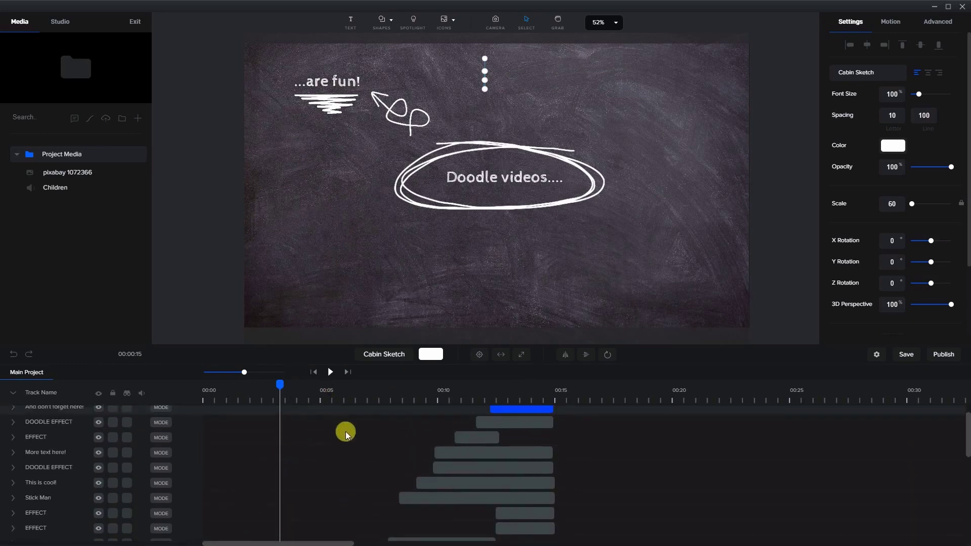
scroll(346, 433, "down", 5)
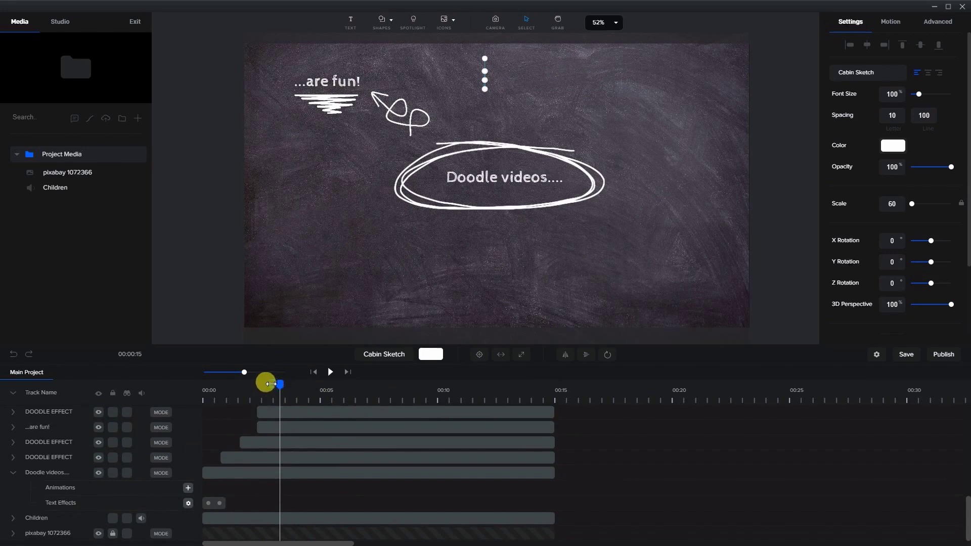
mouse_move(271, 384)
left_mouse_down()
mouse_move(218, 385)
mouse_move(411, 392)
mouse_move(226, 387)
left_mouse_up()
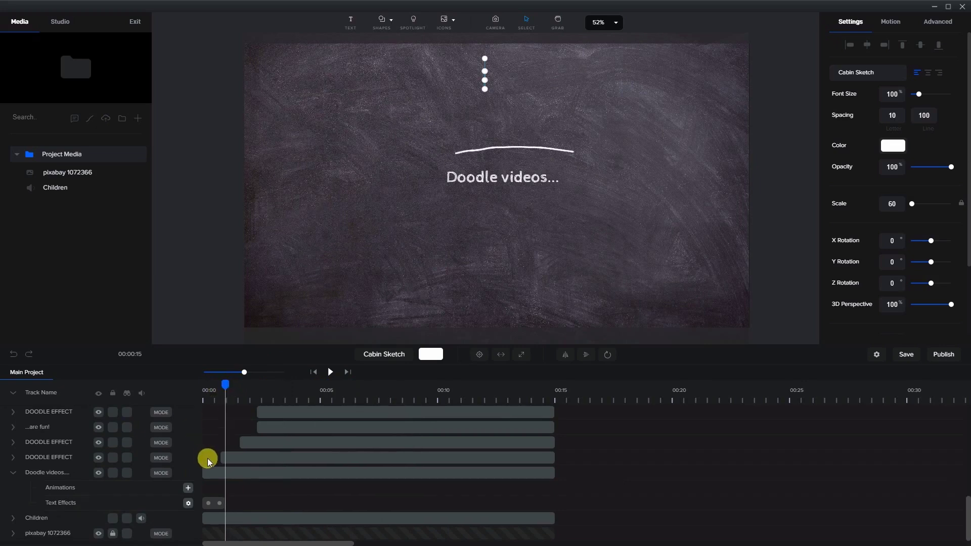
scroll(59, 506, "up", 3)
scroll(211, 455, "down", 3)
scroll(101, 511, "up", 2)
scroll(75, 517, "down", 2)
Mute the Children audio track and play part of the doodle animation.
left_click(143, 521)
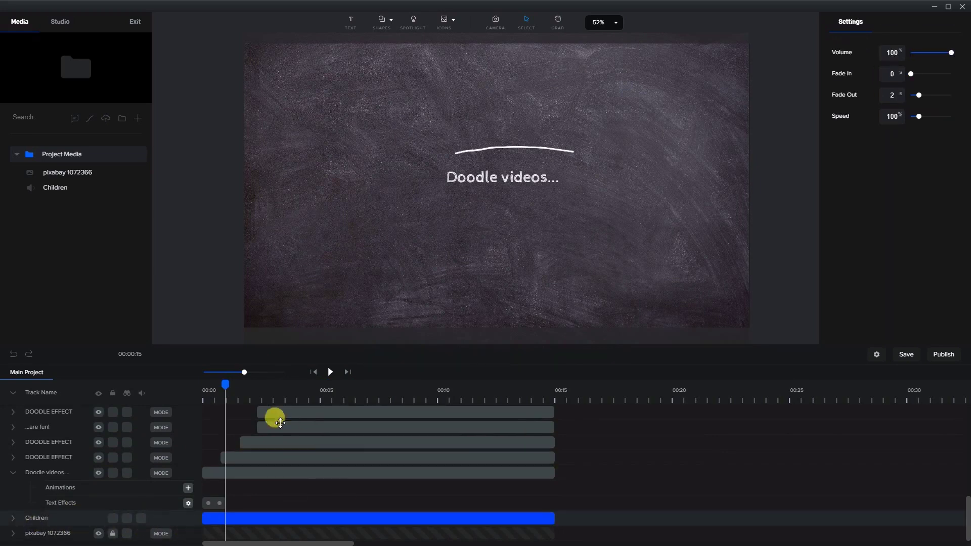
left_click(330, 372)
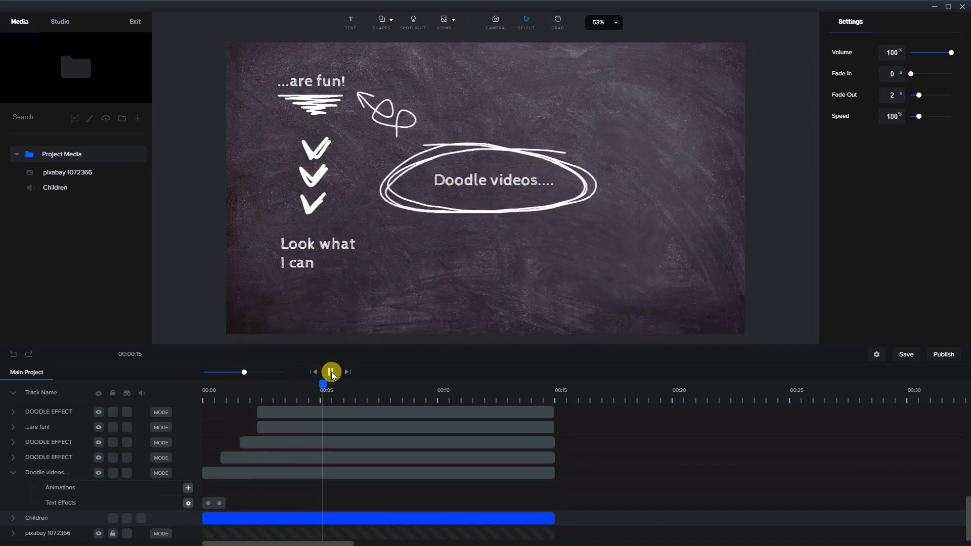
left_click(332, 373)
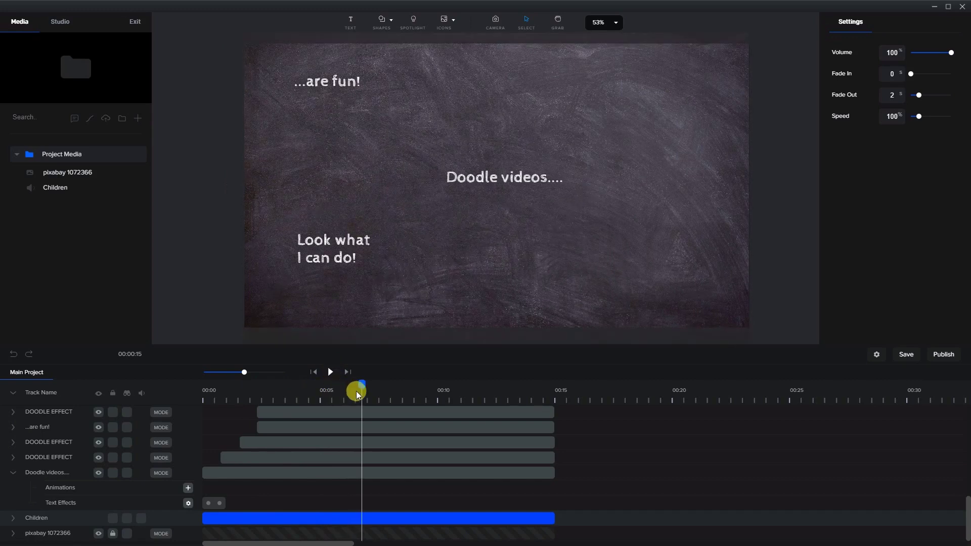
Return the playhead to about 0.6 s and examine the Doodle text effect settings and hand choices of the "Doodle videos...." text.
scroll(379, 409, "up", 3)
scroll(380, 409, "up", 2)
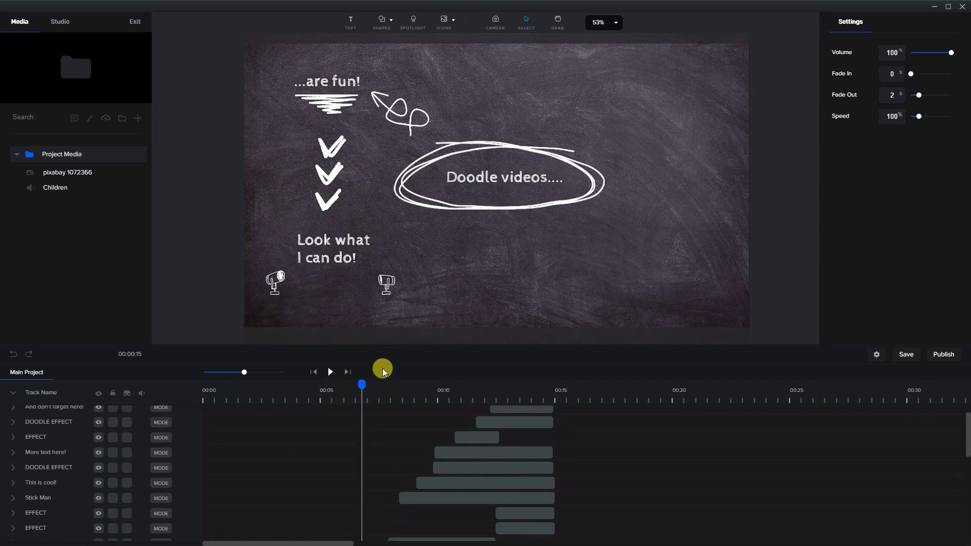
left_click_drag(359, 386, 216, 379)
scroll(266, 441, "down", 5)
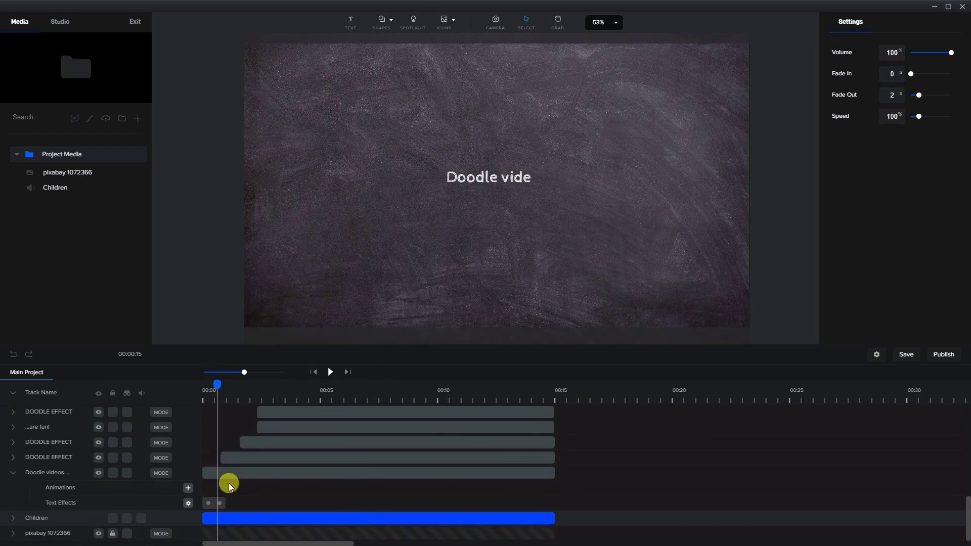
left_click(479, 182)
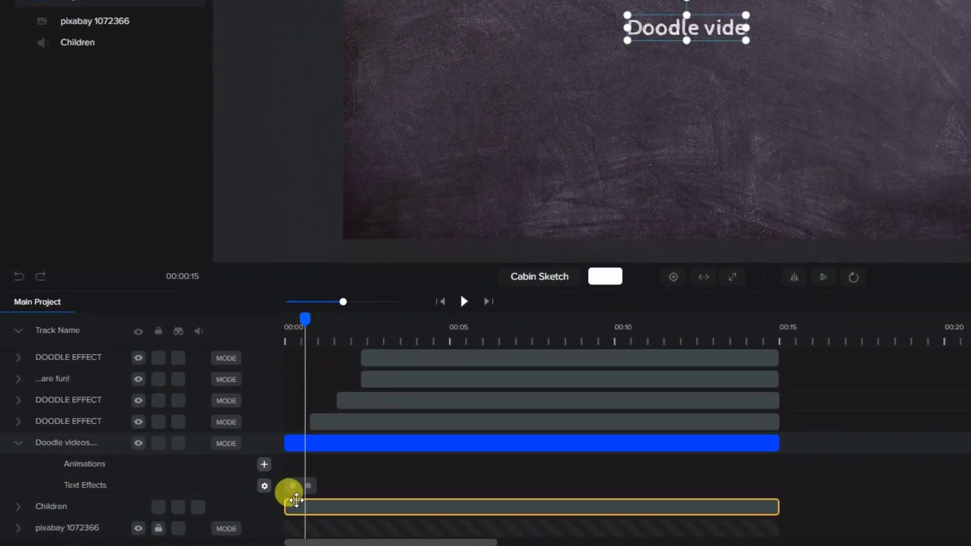
left_click(303, 488)
left_click(310, 486)
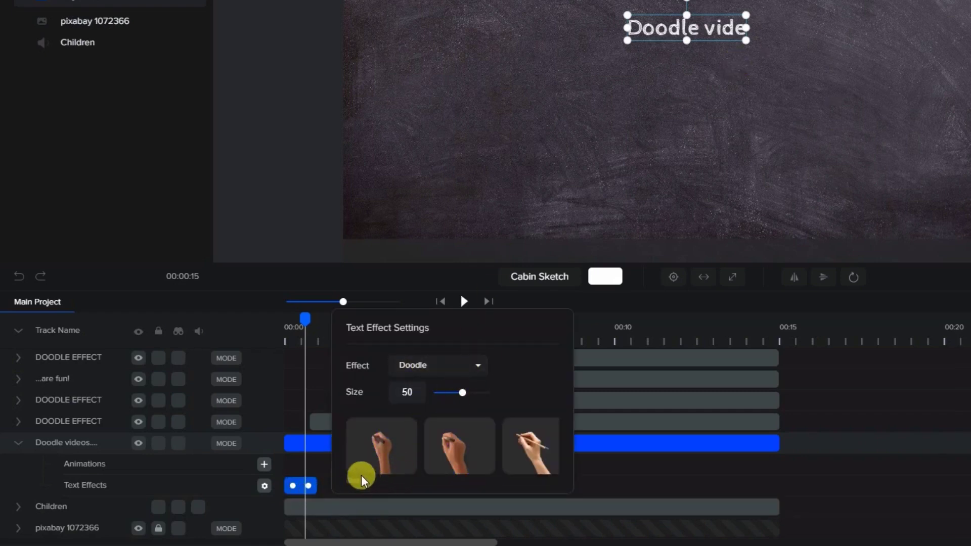
left_click_drag(354, 488, 494, 486)
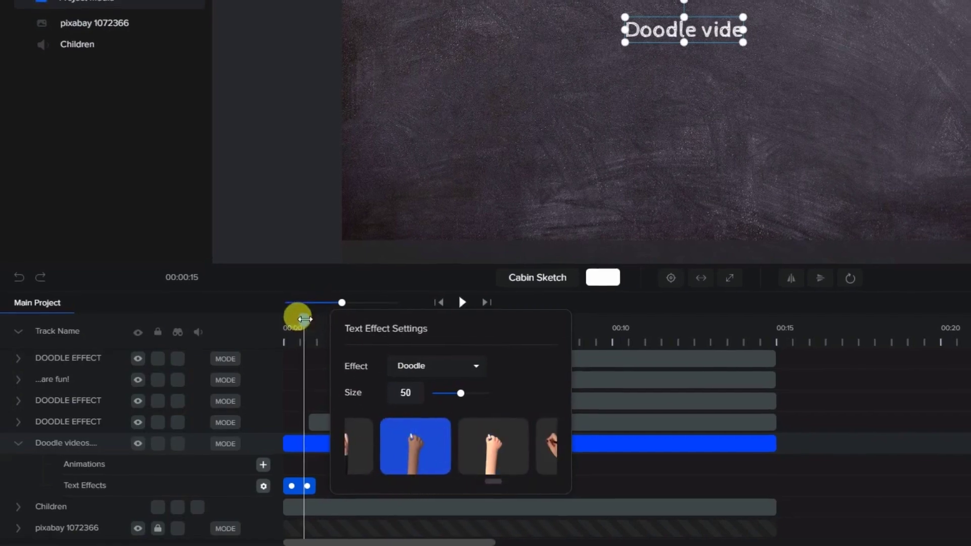
left_click(301, 320)
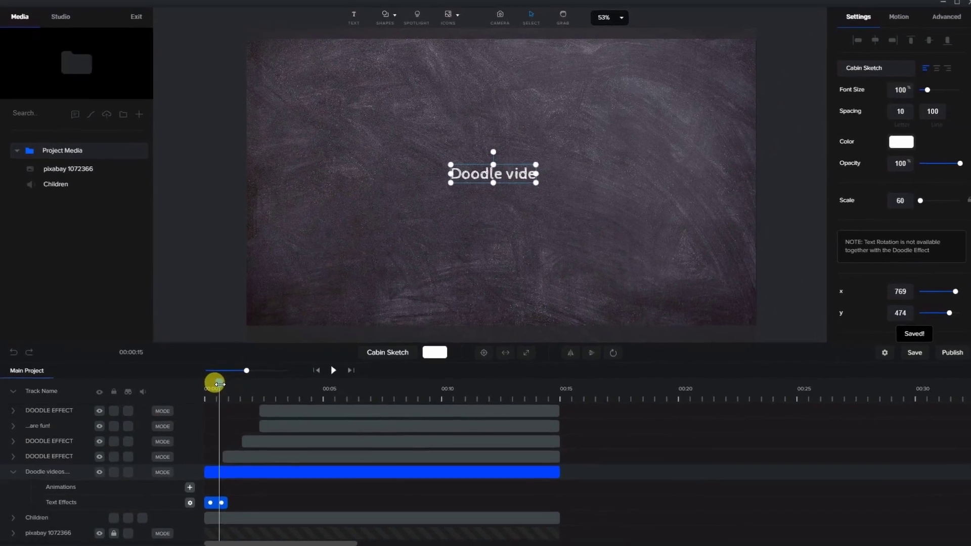
Move the doodle effect that circles "Doodle videos...." to start at about 16.5 s and preview its drawing animation.
left_click_drag(218, 384, 235, 385)
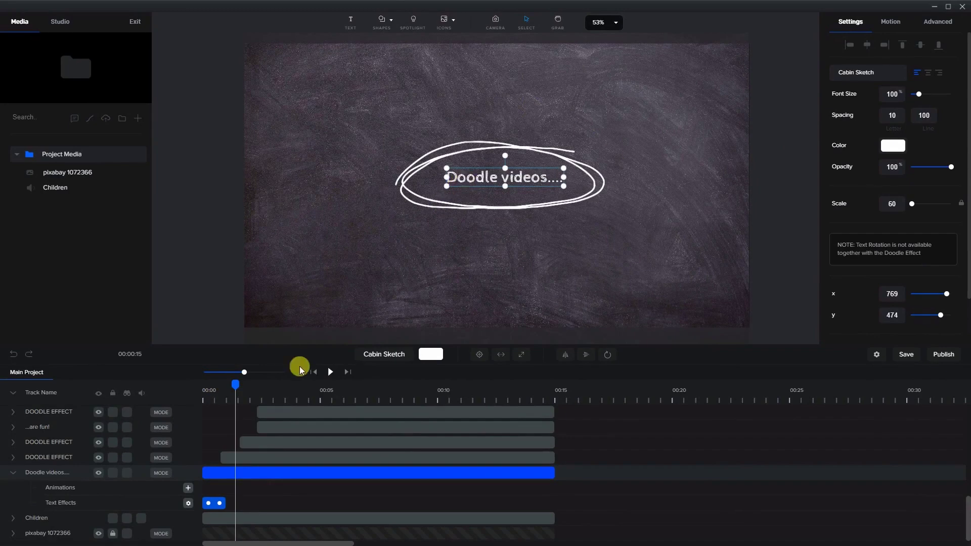
left_click(236, 458)
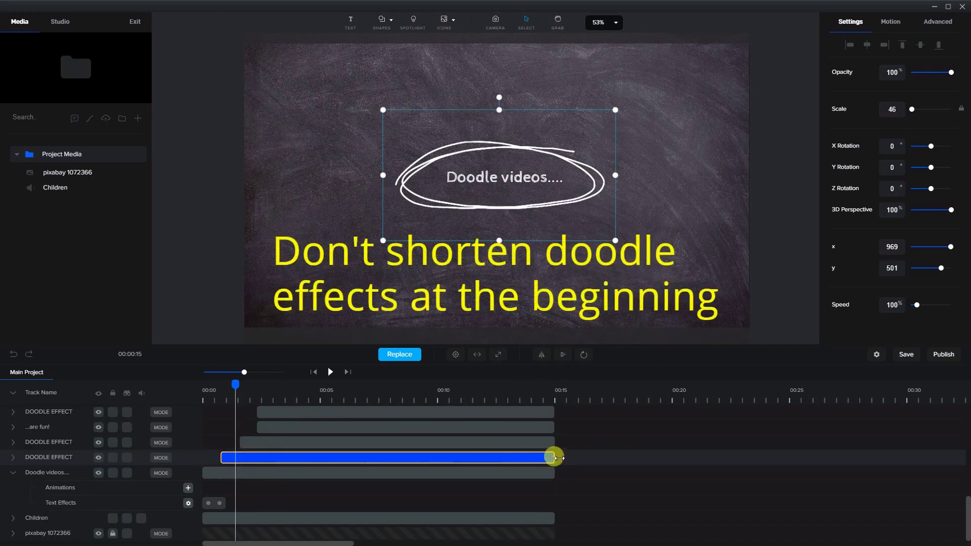
mouse_move(245, 455)
left_mouse_down()
mouse_move(585, 466)
mouse_move(614, 458)
left_mouse_up()
left_click(592, 394)
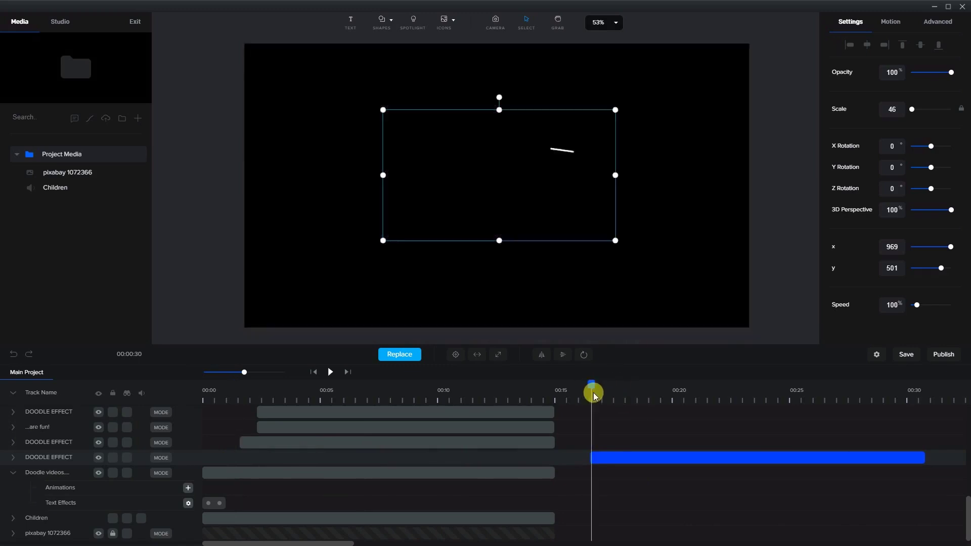
left_click_drag(589, 383, 581, 385)
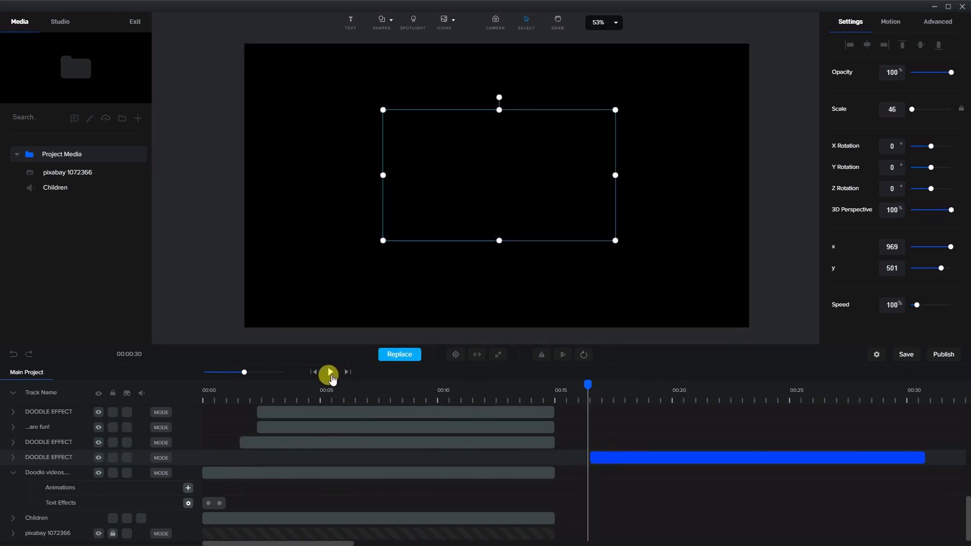
left_click(331, 377)
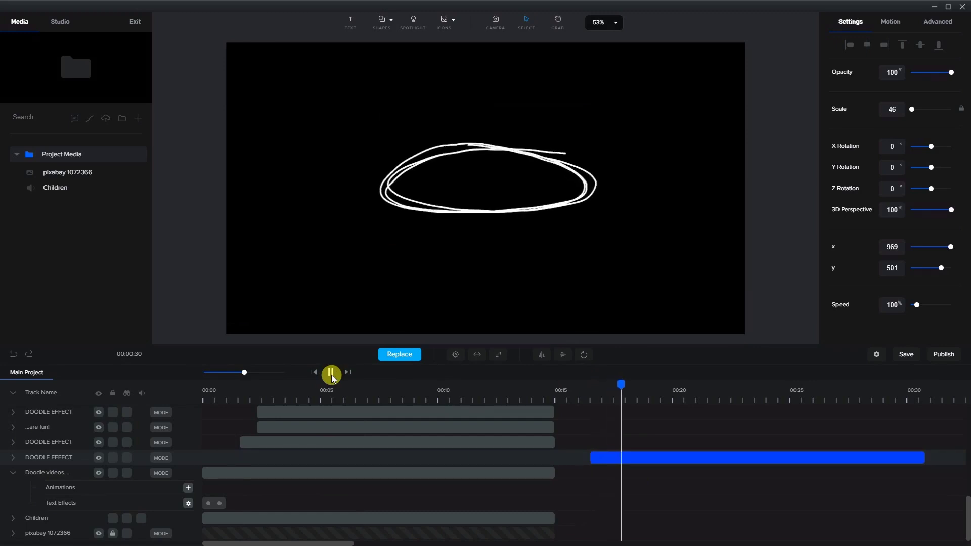
left_click(331, 377)
Trim the beginning of the circle doodle effect to about 19 s and preview the shortened clip.
left_click_drag(593, 458, 647, 458)
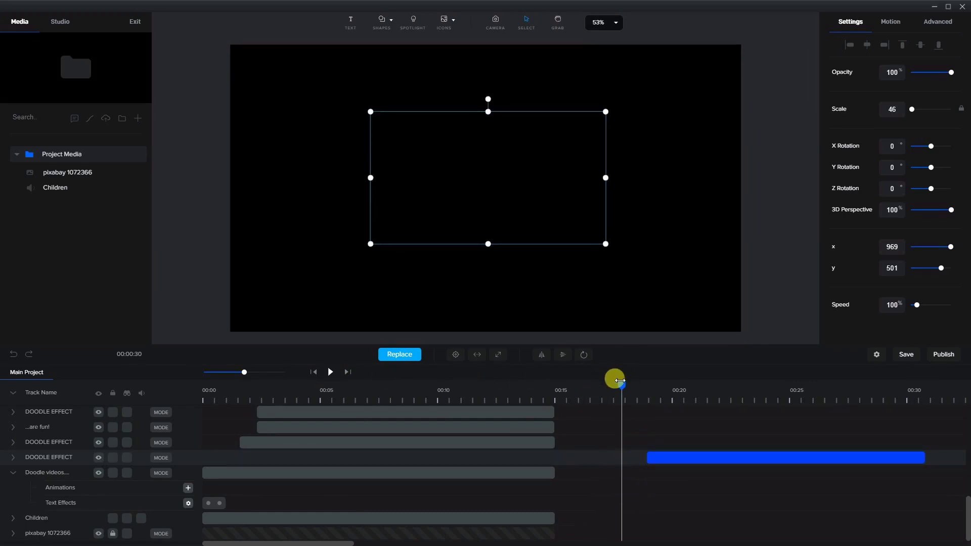
left_click_drag(614, 380, 631, 382)
left_click(332, 376)
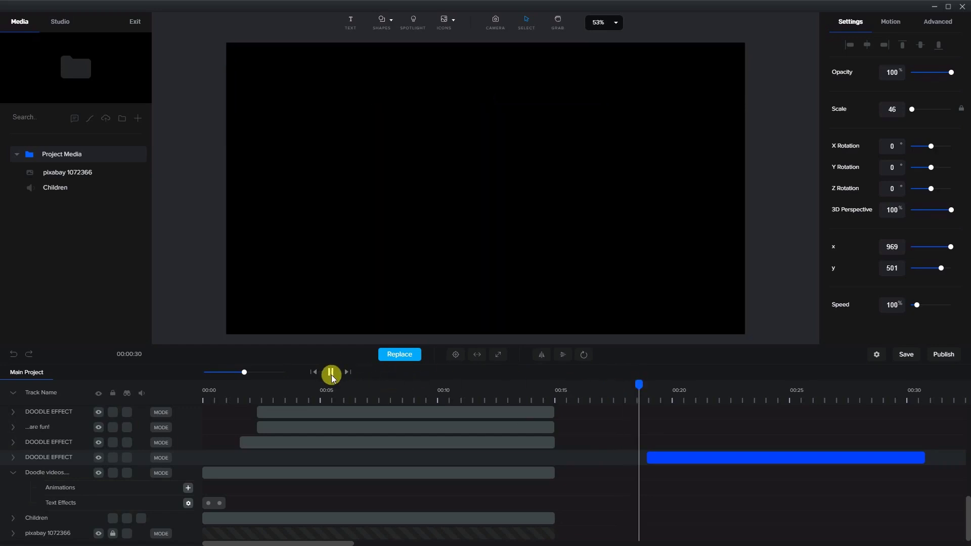
left_click(331, 374)
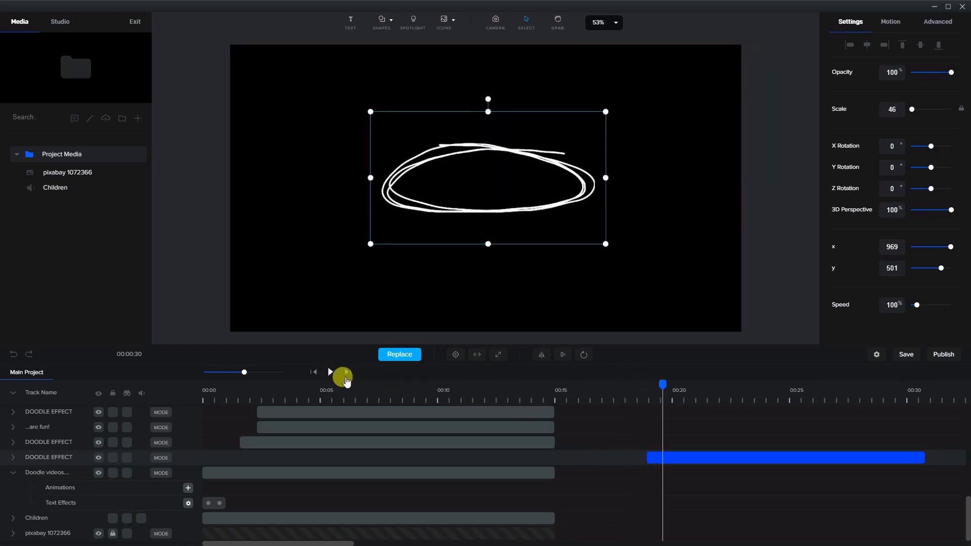
Restore the circle doodle effect's trimmed beginning and move the clip back so it ends at 15 s.
left_click(649, 458)
left_click_drag(650, 456, 597, 456)
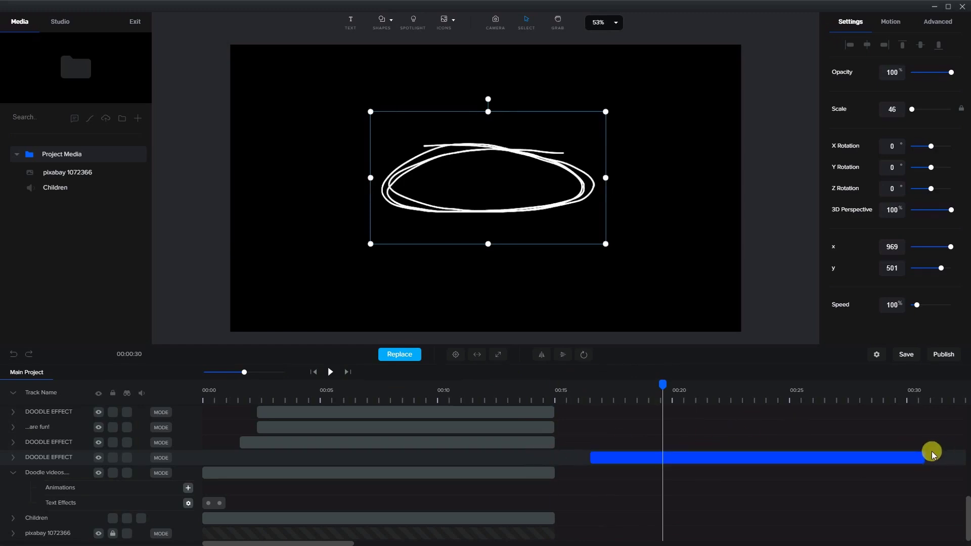
left_click_drag(905, 458, 534, 461)
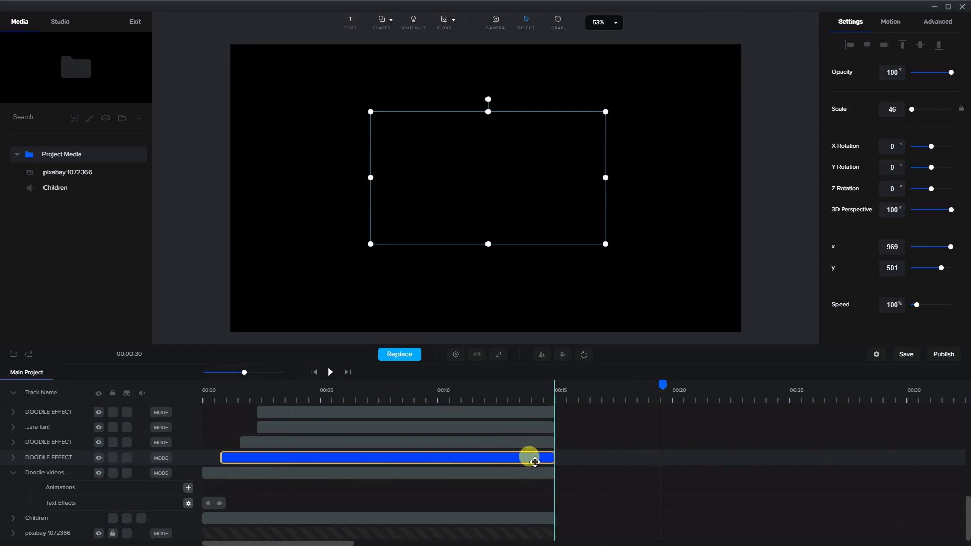
Deselect the circle doodle effect and preview the opening by scrubbing from 5 s back to the start, stopping at about 1.6 s.
left_click(786, 287)
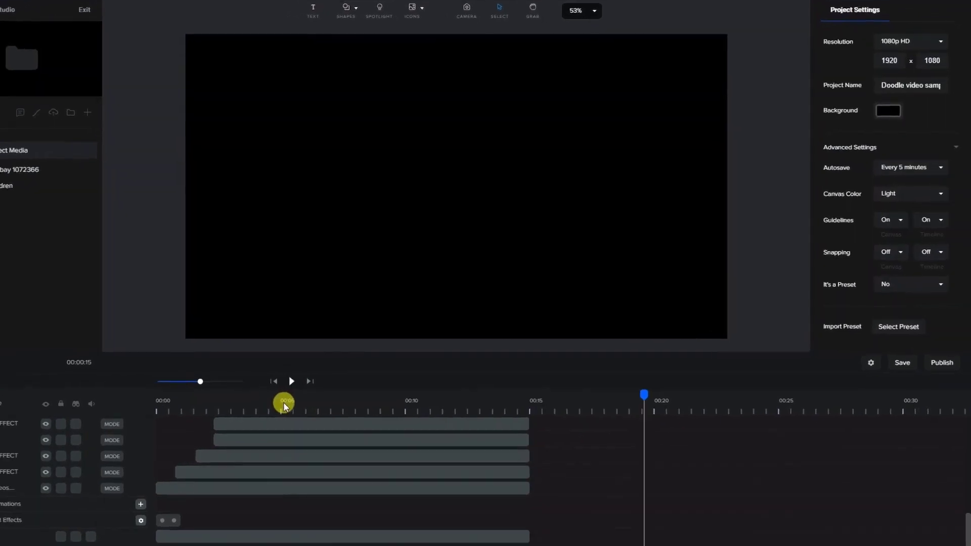
left_click(283, 402)
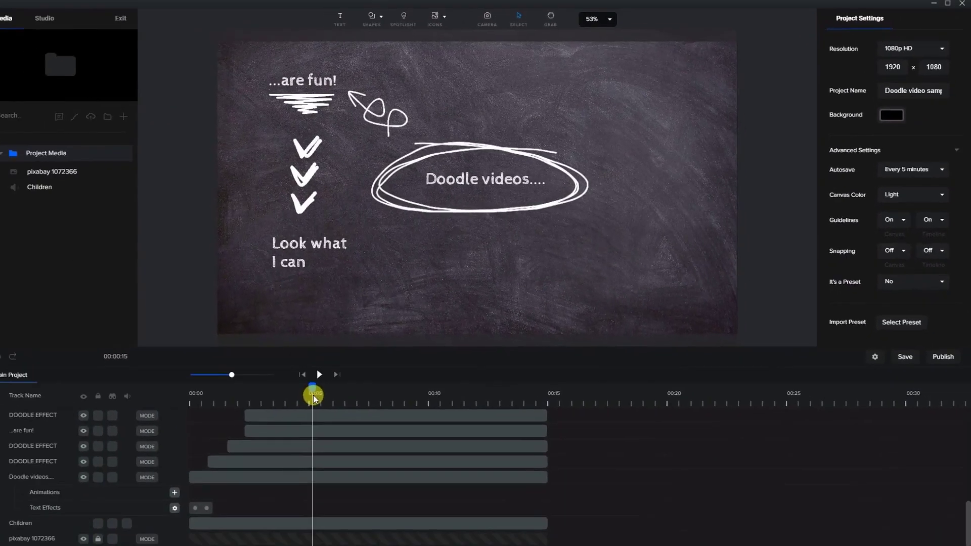
left_click_drag(301, 388, 221, 399)
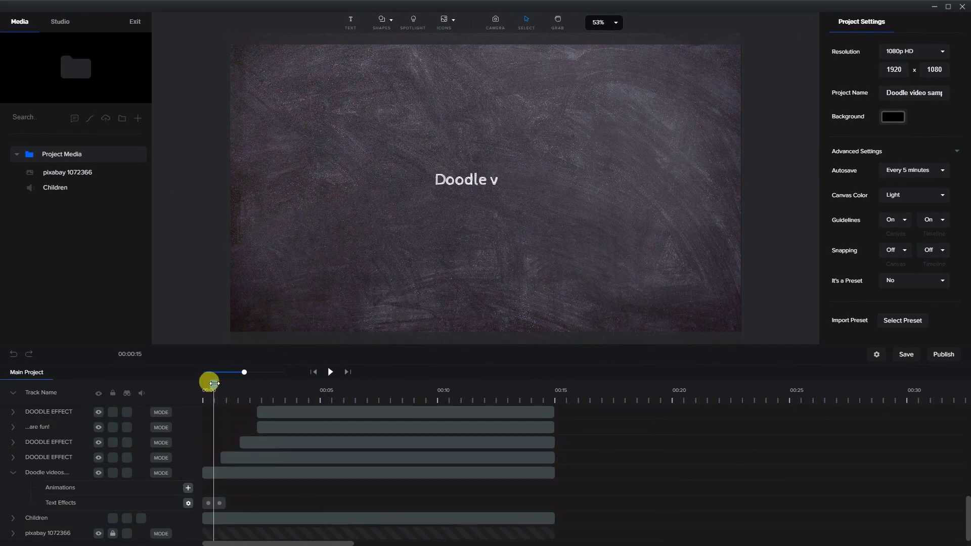
left_click_drag(214, 384, 241, 384)
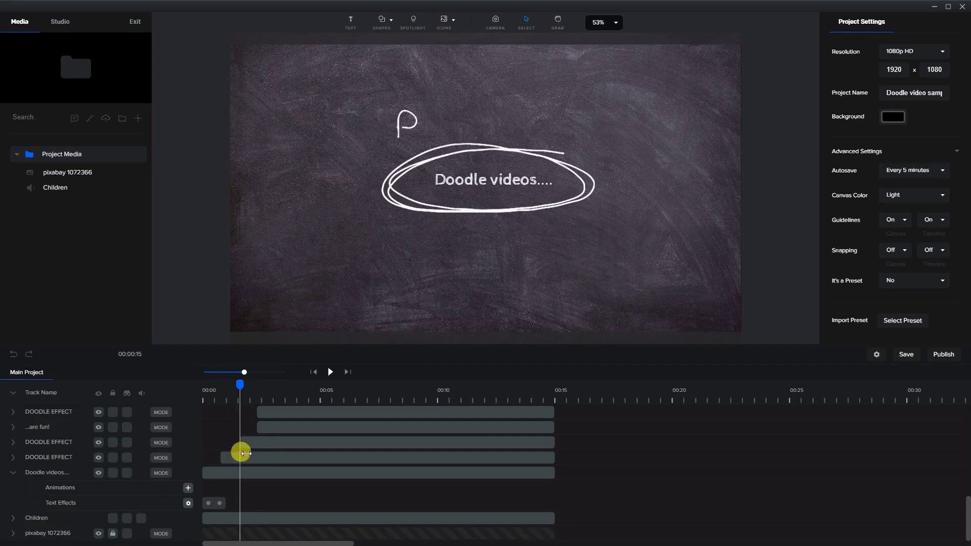
Examine the circle, curly arrow and "...are fun!" layers one by one while scrubbing to about 3 s.
left_click(228, 457)
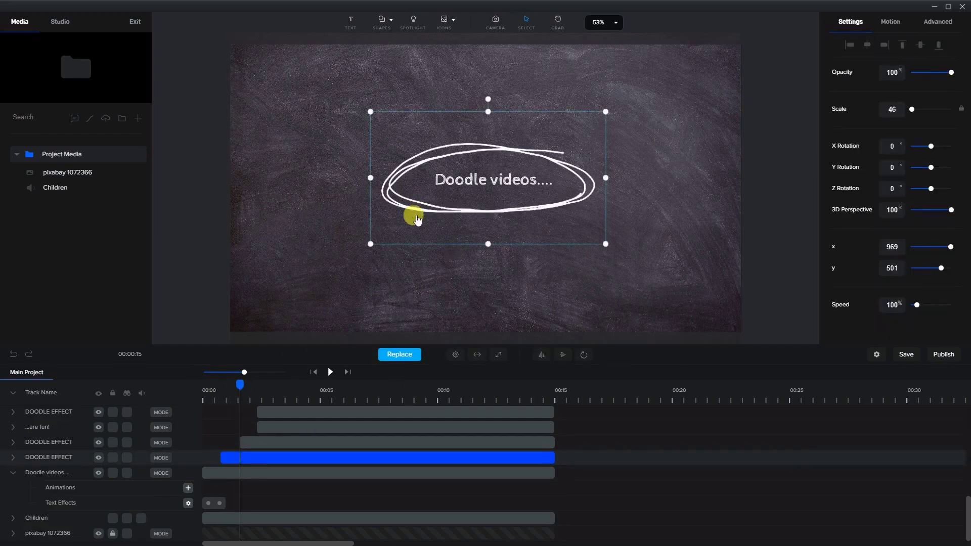
left_click(244, 441)
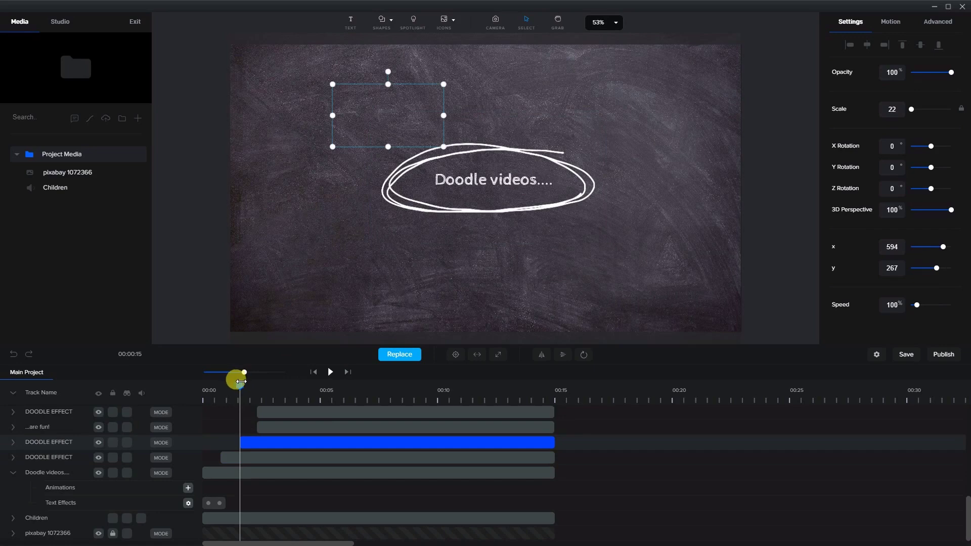
left_click_drag(245, 382, 262, 384)
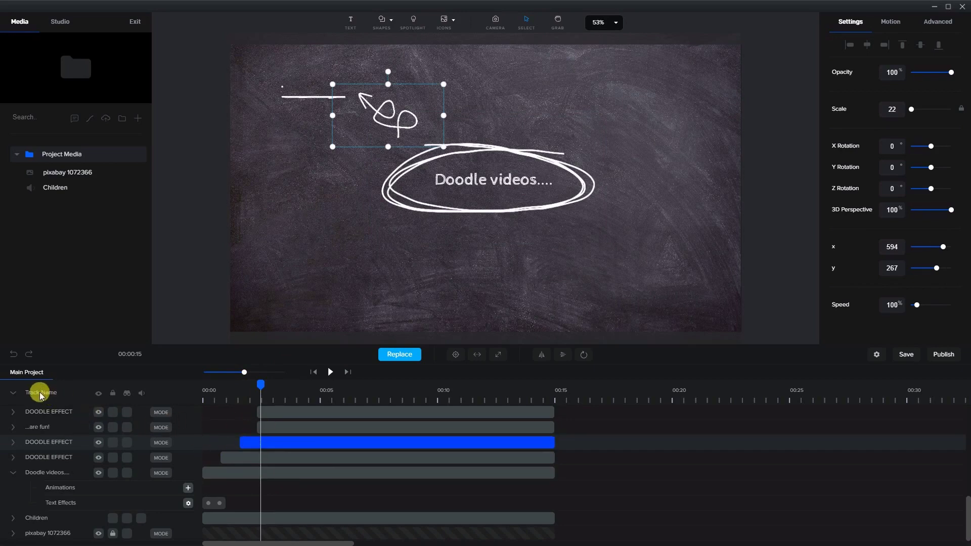
left_click(264, 426)
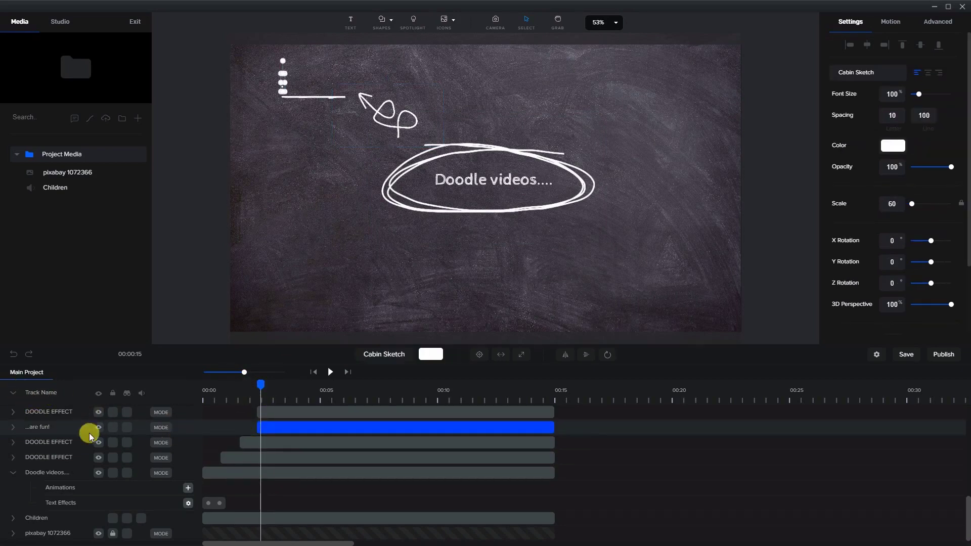
left_click(249, 442)
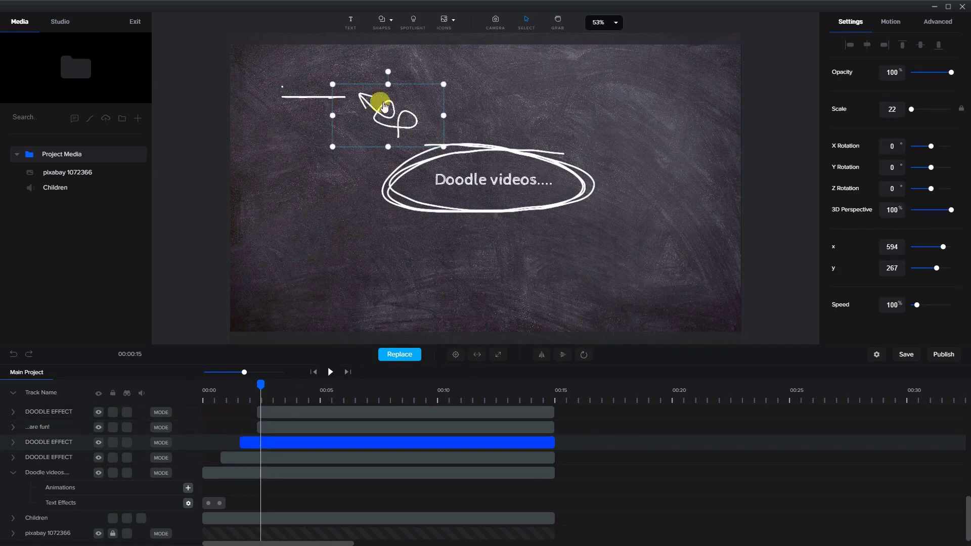
left_click(283, 424)
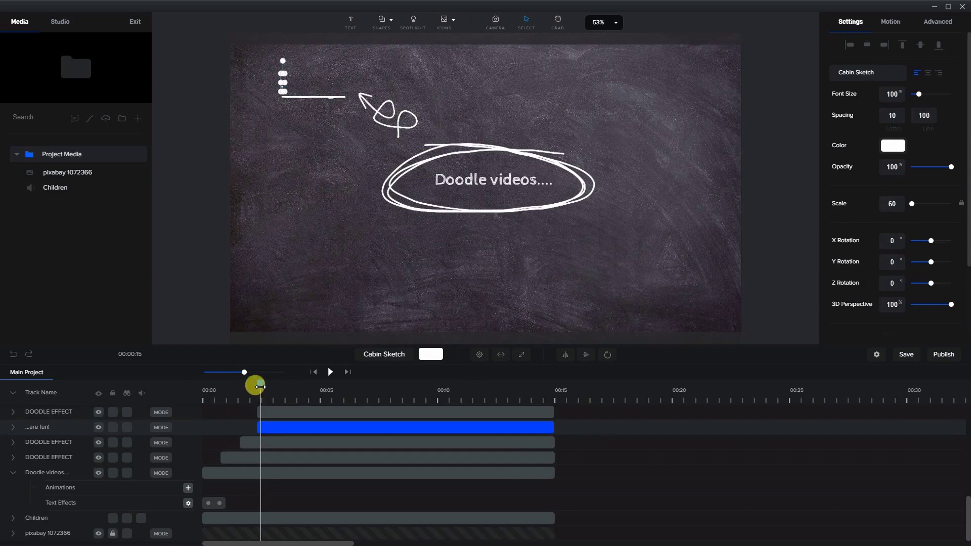
left_click_drag(259, 387, 274, 387)
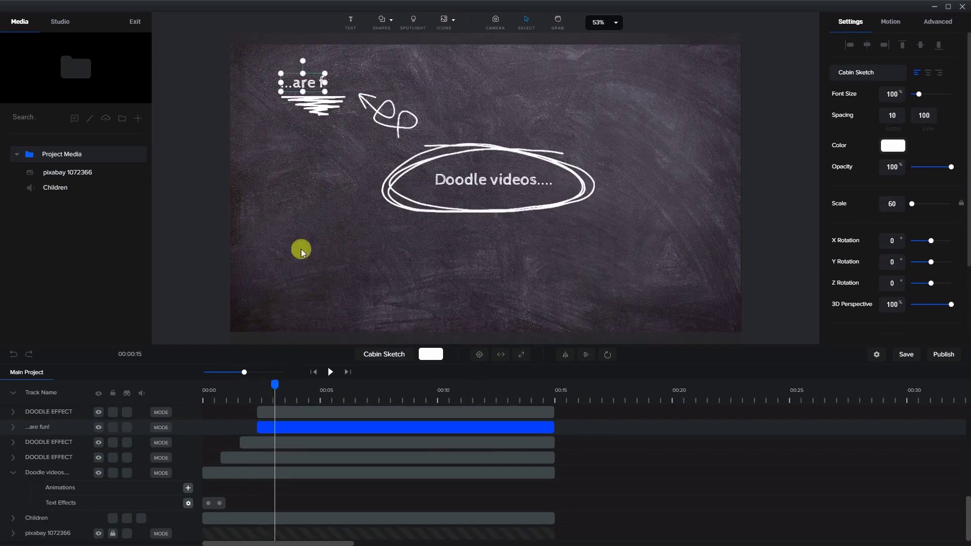
Select the scribbled underline doodle effect beneath "...are fun!" and preview it up to about 3.4 s.
left_click(311, 106)
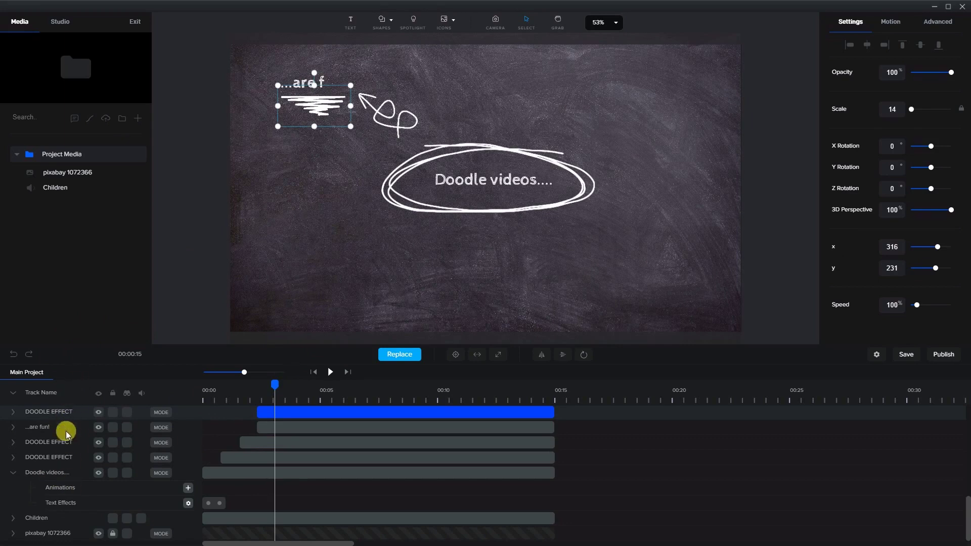
mouse_move(261, 410)
left_mouse_down()
mouse_move(283, 443)
mouse_move(277, 427)
left_mouse_up()
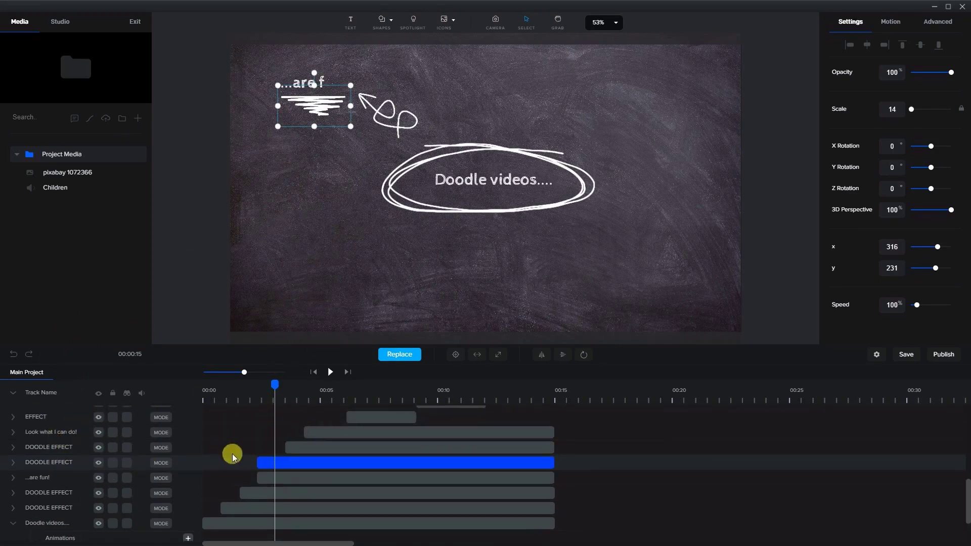
left_click_drag(274, 383, 279, 384)
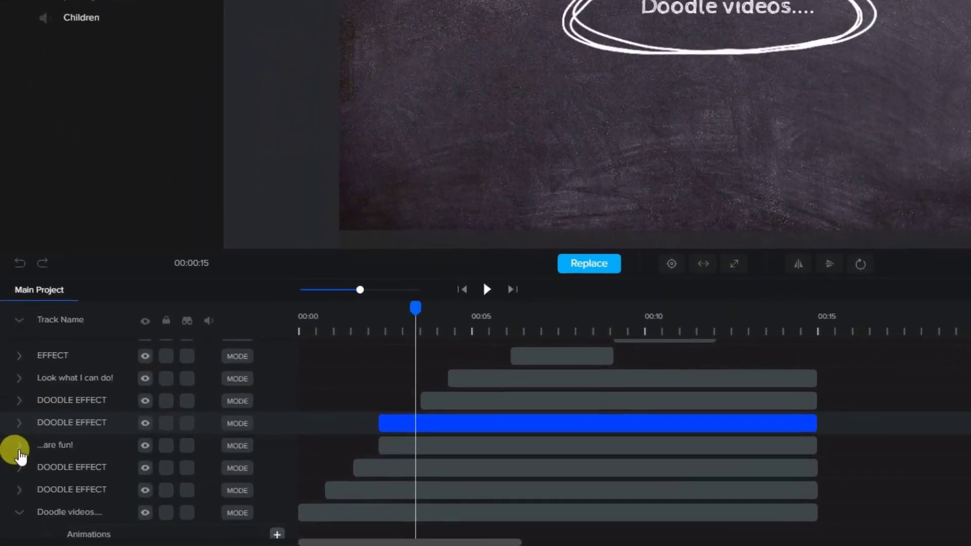
Expand the "...are fun!" text track and examine its text effect settings and the available effect types, keeping Typewriter.
left_click(19, 448)
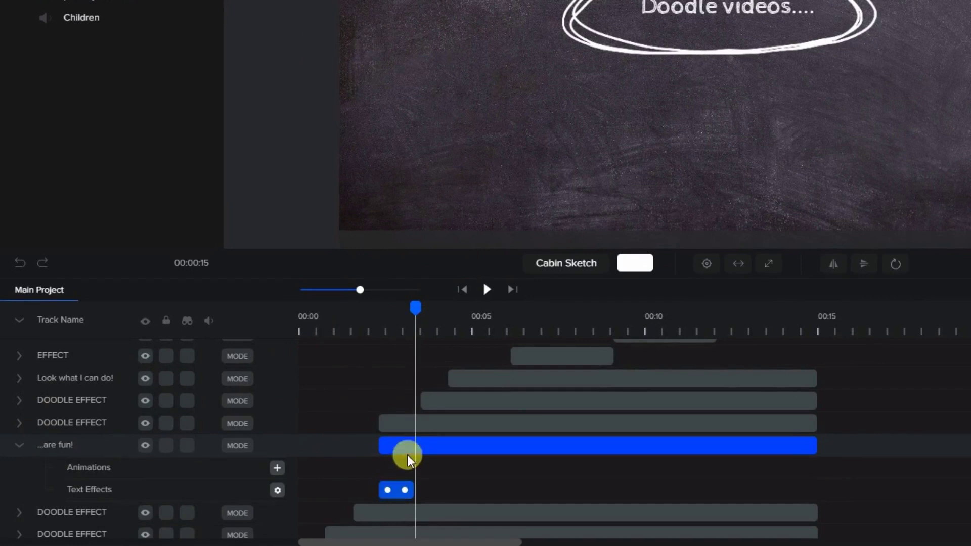
left_click_drag(412, 308, 398, 311)
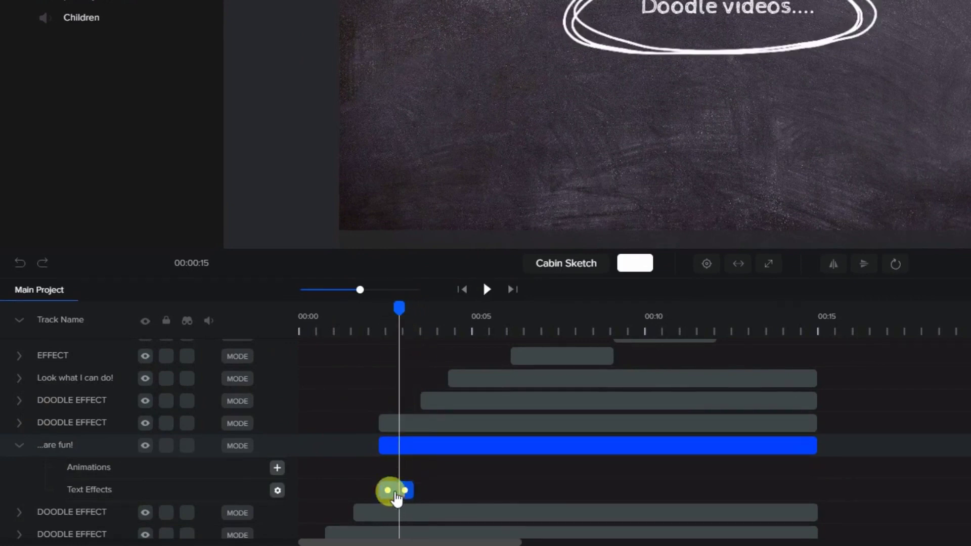
left_click(415, 502)
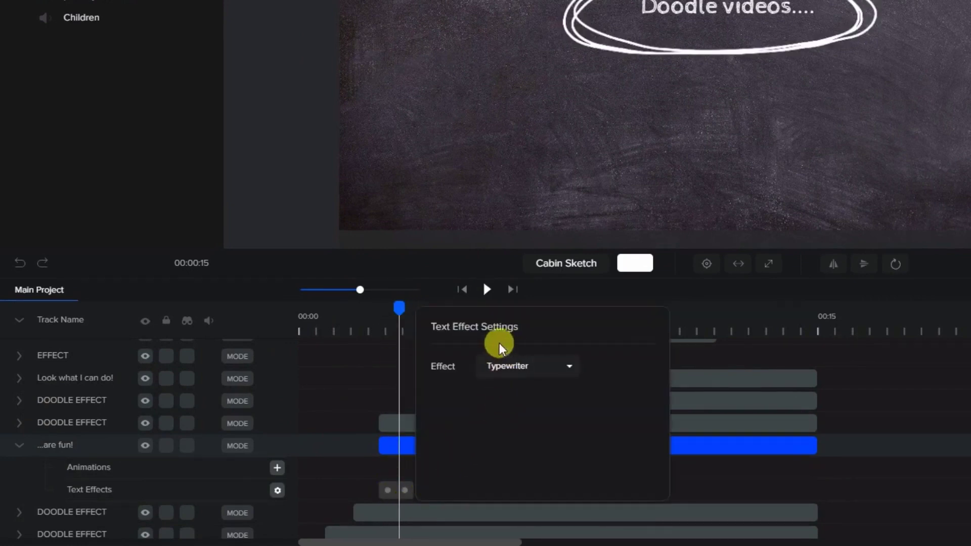
left_click(504, 365)
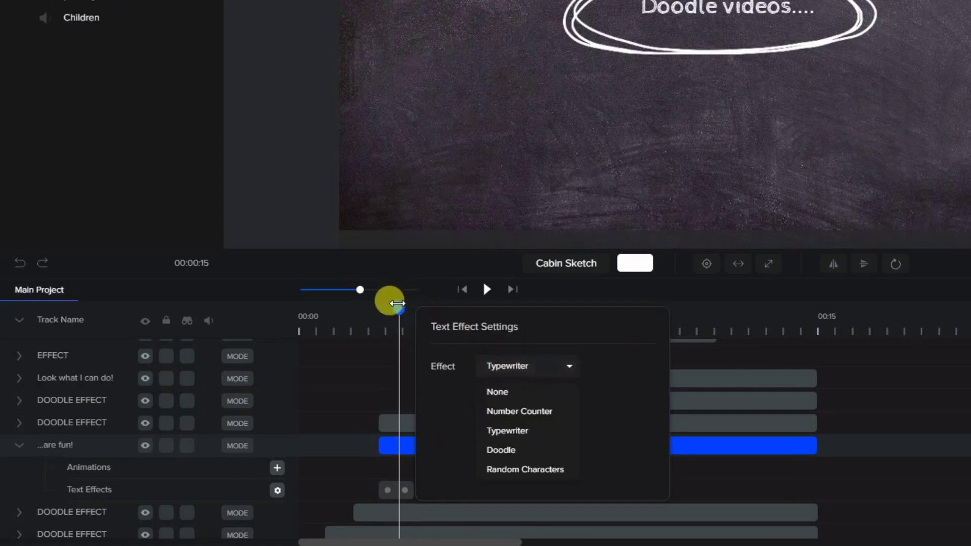
left_click(390, 302)
left_click(494, 422)
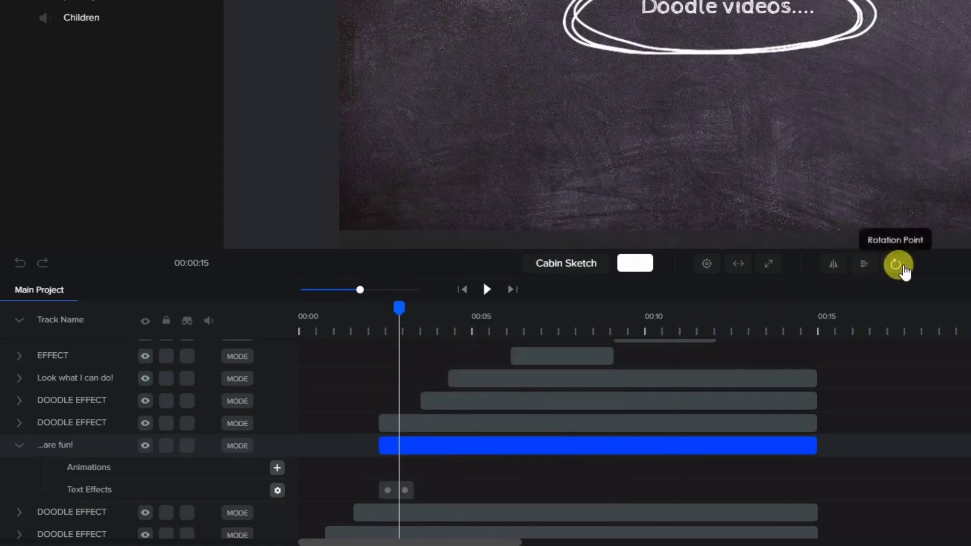
left_click(895, 264)
left_click(869, 183)
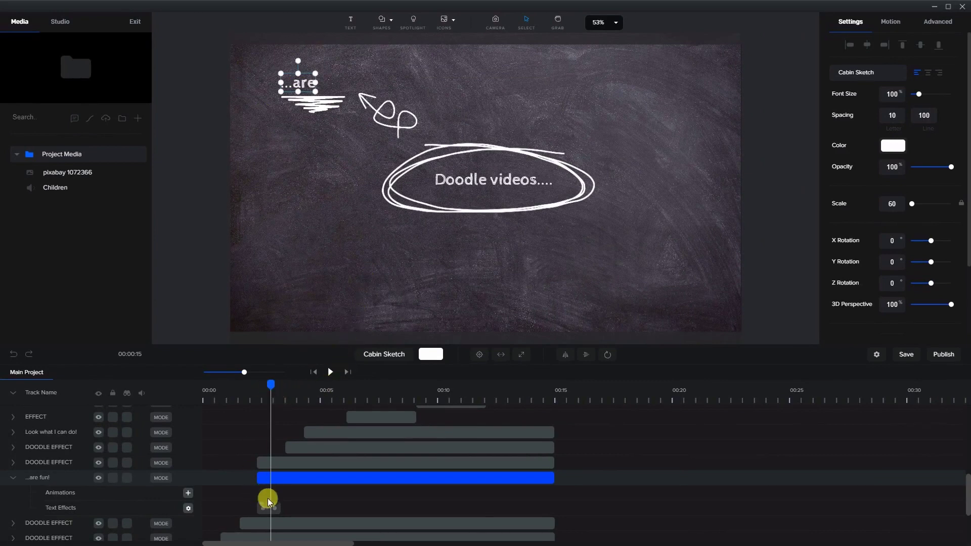
Examine the check-mark doodle effect and the "Look what I can do!" text while scrubbing to about 6.4 s.
left_click_drag(271, 383, 284, 385)
left_click(301, 448)
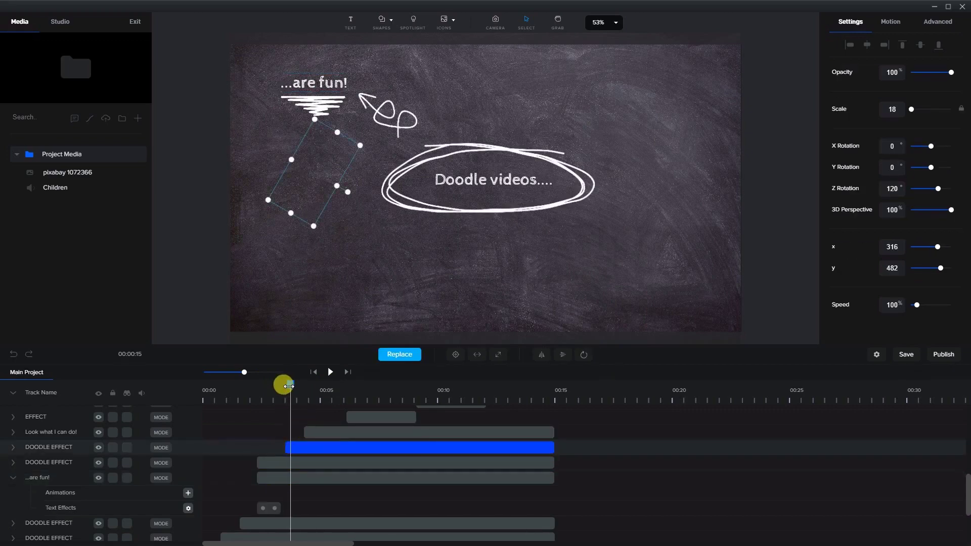
left_click_drag(288, 386, 317, 393)
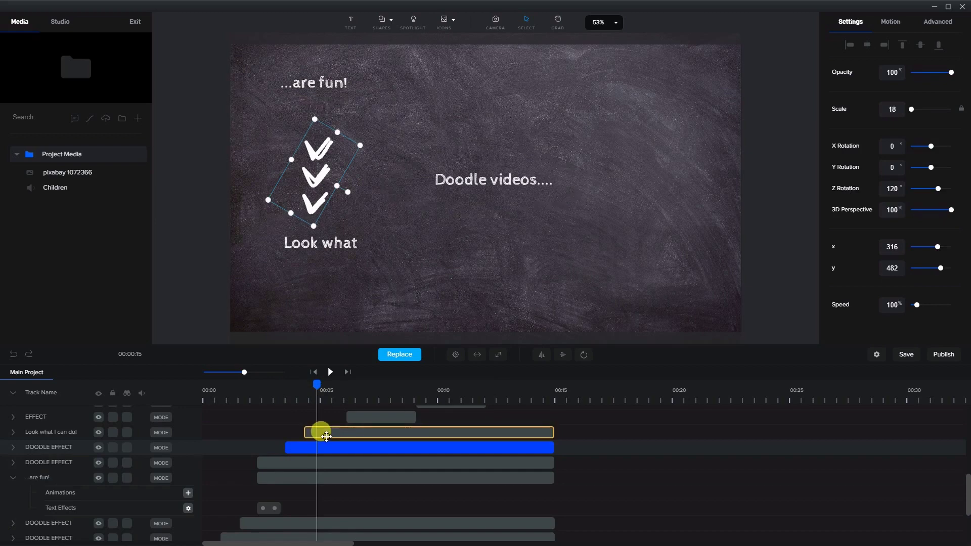
left_click(327, 434)
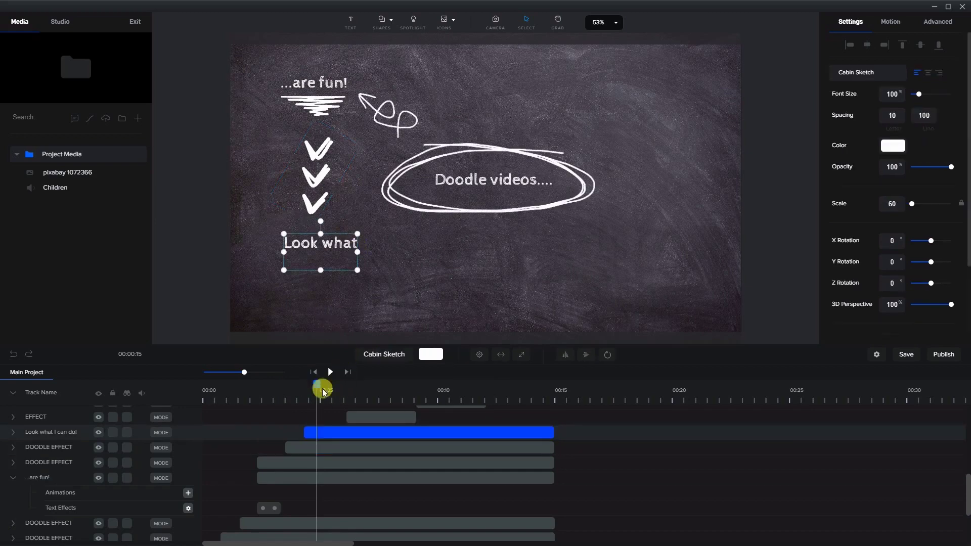
scroll(351, 423, "up", 3)
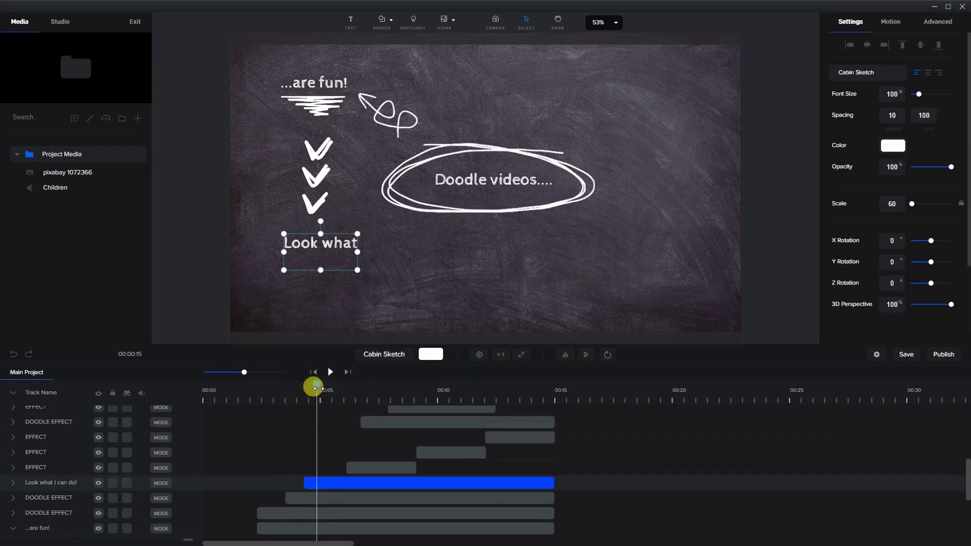
left_click_drag(317, 388, 354, 394)
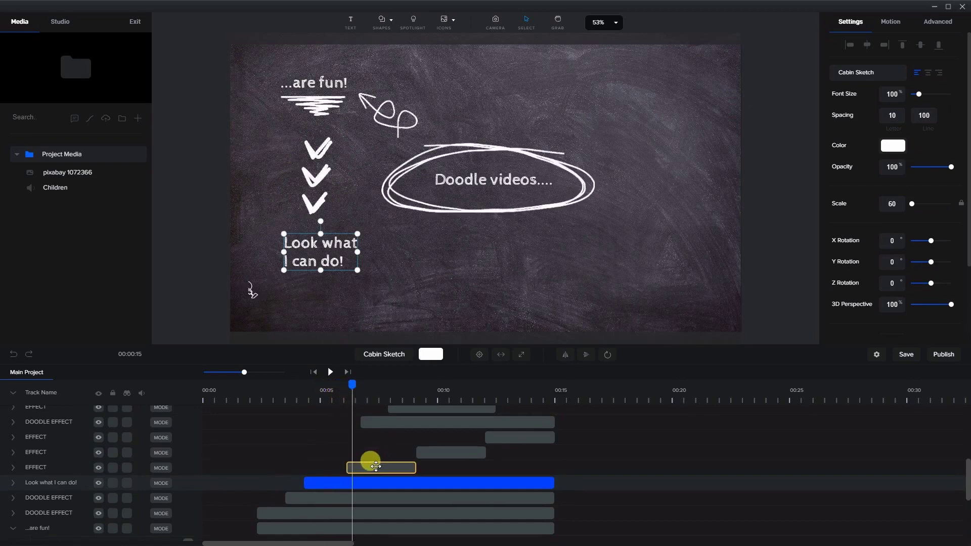
Examine the repeated spotlight effect clips around "Look what I can do!", scrubbing to about 9.5 s and back to about 6.6 s.
left_click(374, 466)
left_click(356, 391)
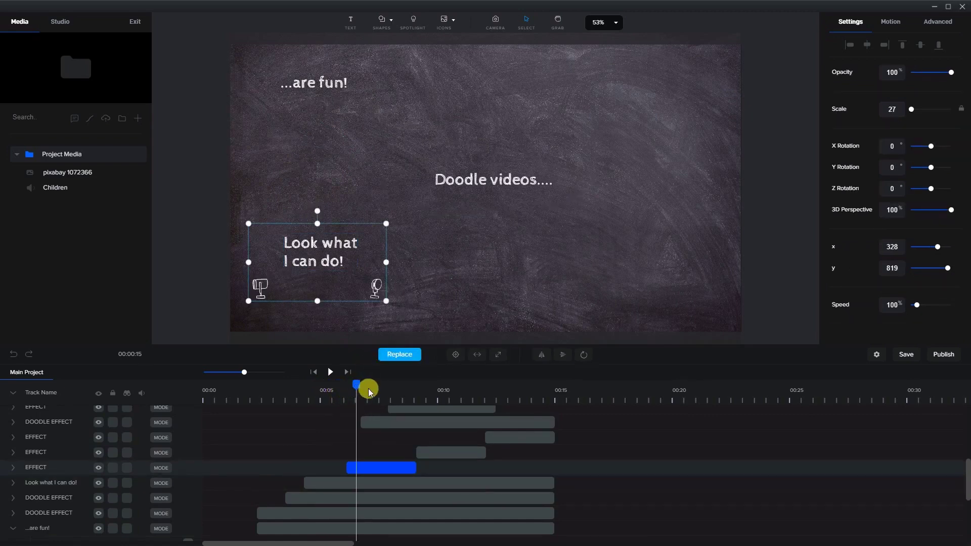
left_click(396, 465)
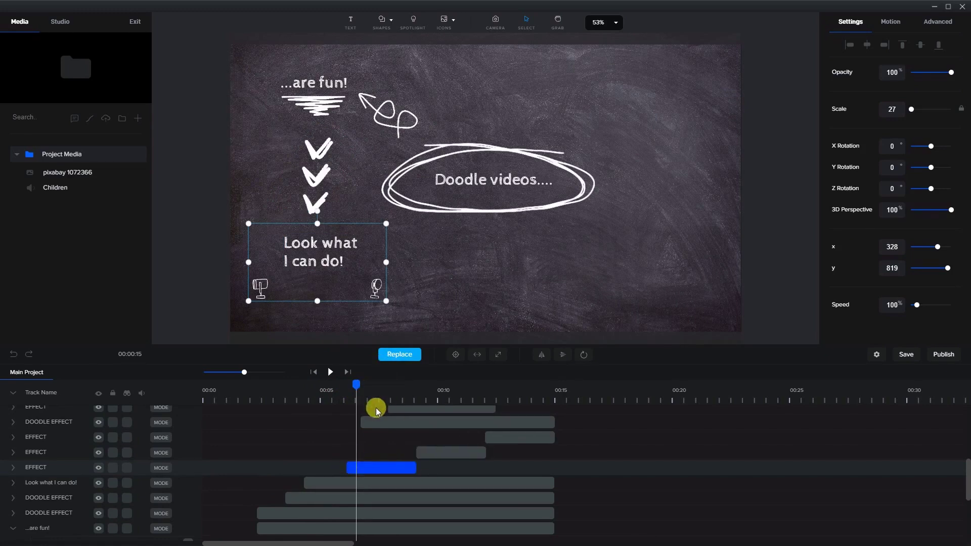
left_click_drag(356, 385, 391, 384)
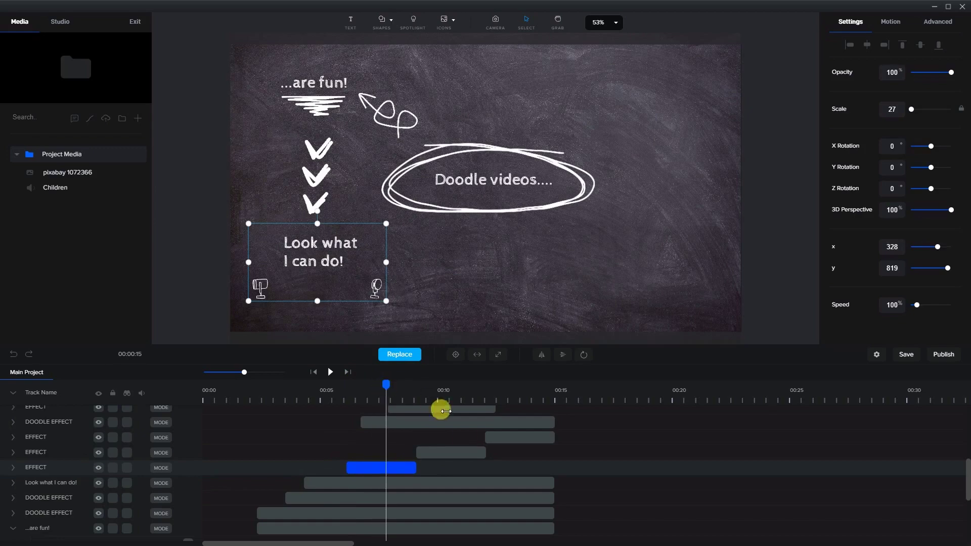
left_click(498, 437)
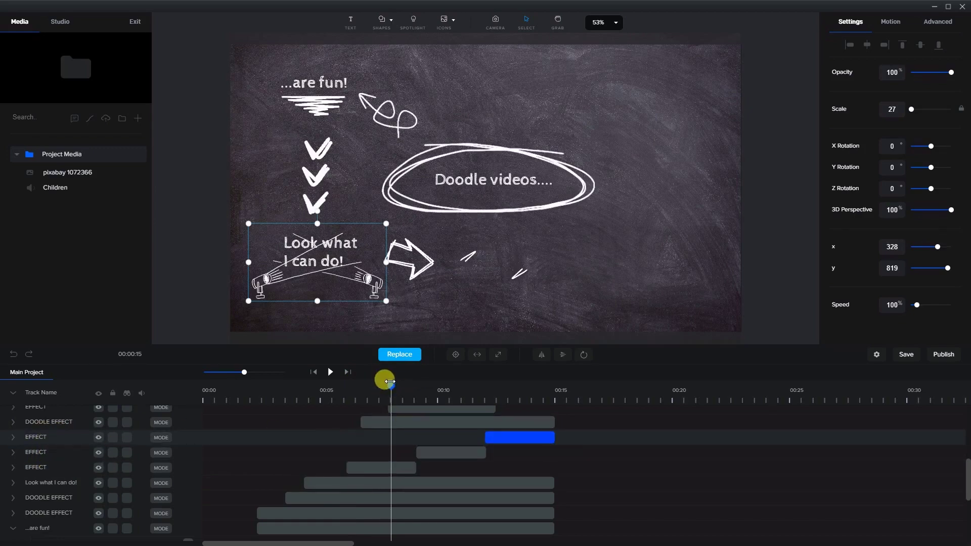
mouse_move(391, 384)
left_mouse_down()
mouse_move(435, 397)
mouse_move(440, 390)
mouse_move(425, 405)
left_mouse_up()
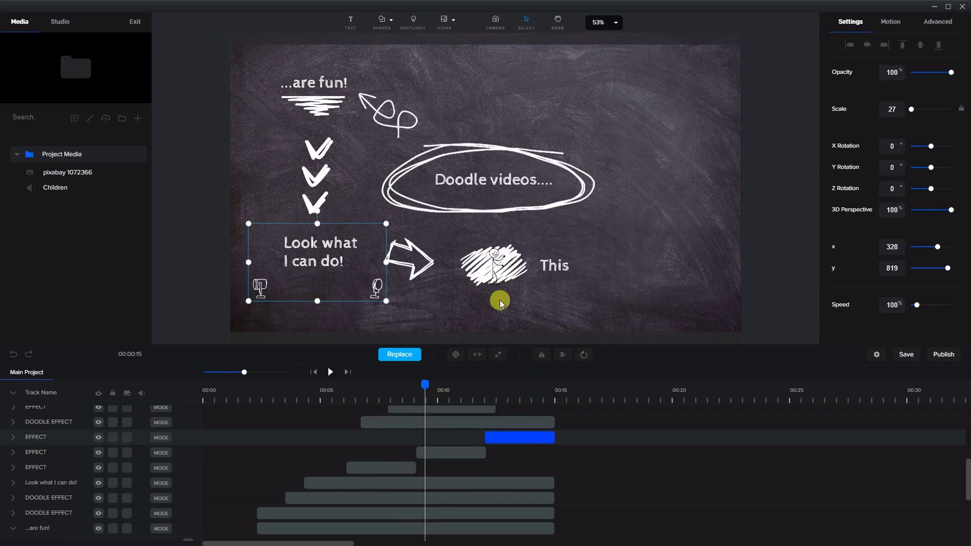
left_click_drag(409, 389, 358, 400)
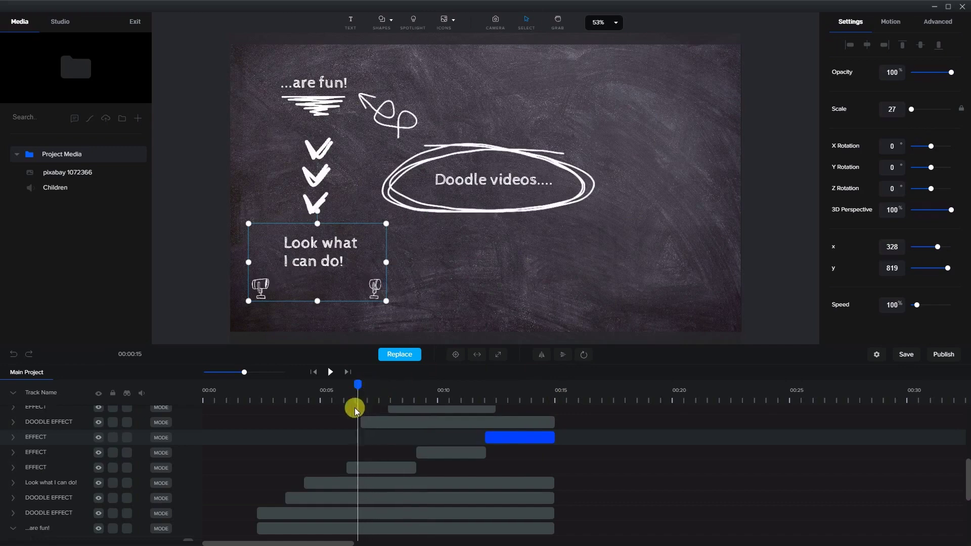
Examine the spotlight clip, the block arrow doodle effect and the scribble effect beside it, previewing up to about 8.4 s.
left_click(368, 464)
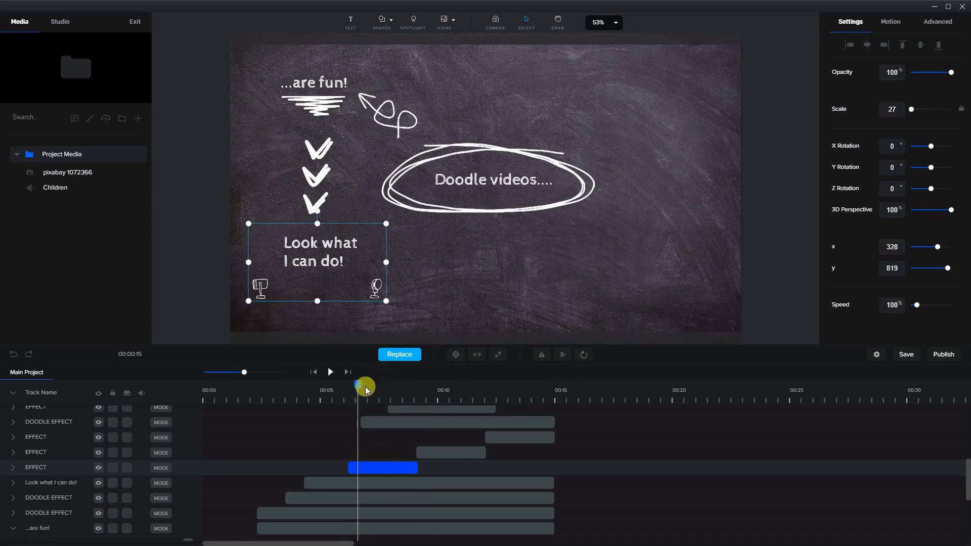
left_click(368, 423)
scroll(377, 450, "up", 2)
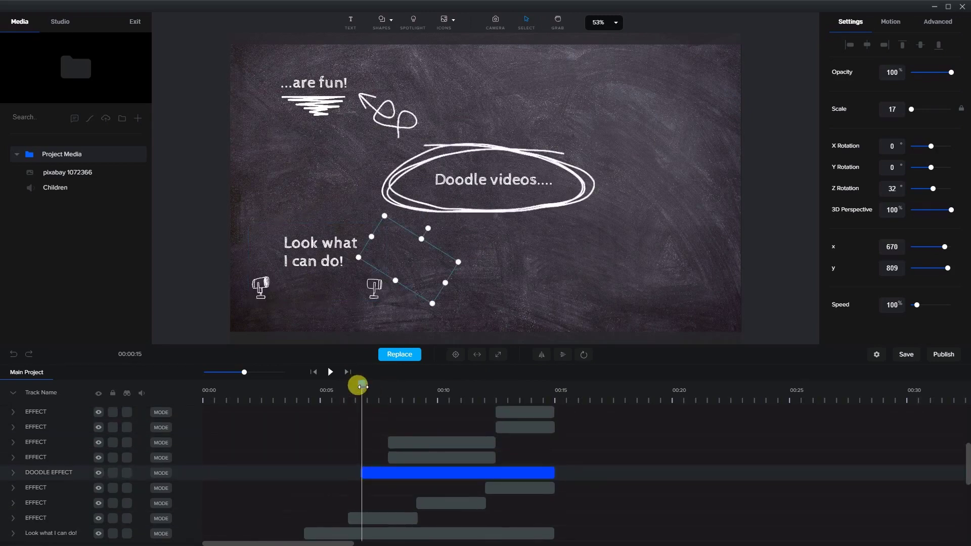
left_click_drag(359, 387, 409, 392)
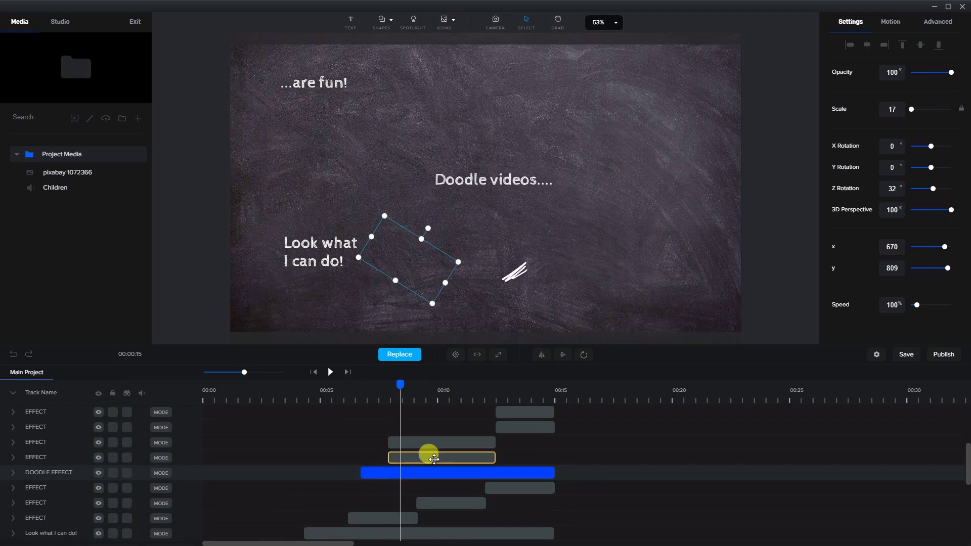
left_click(532, 282)
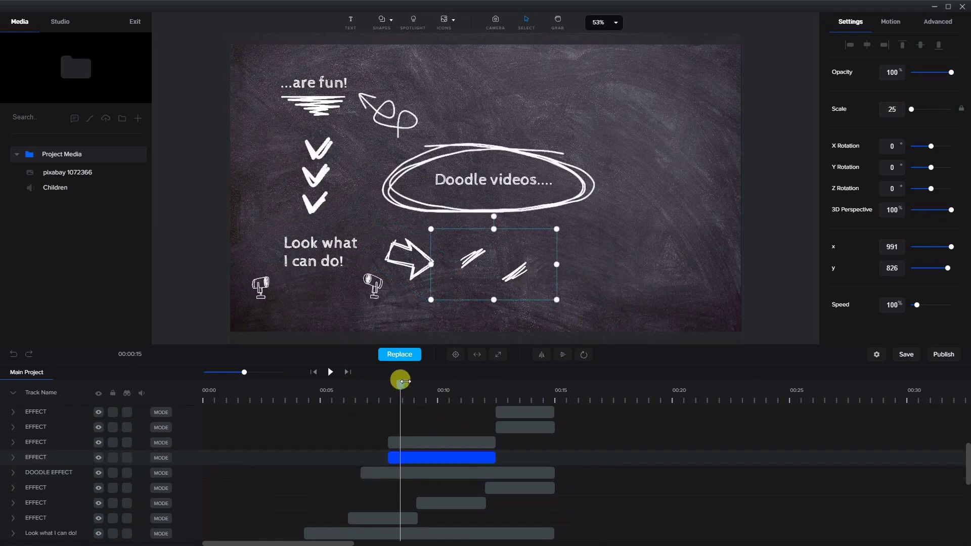
Try moving one scribble effect beside the circled "Doodle videos...." title, preview up to about 10.6 s, and undo the move.
left_click_drag(405, 381, 417, 381)
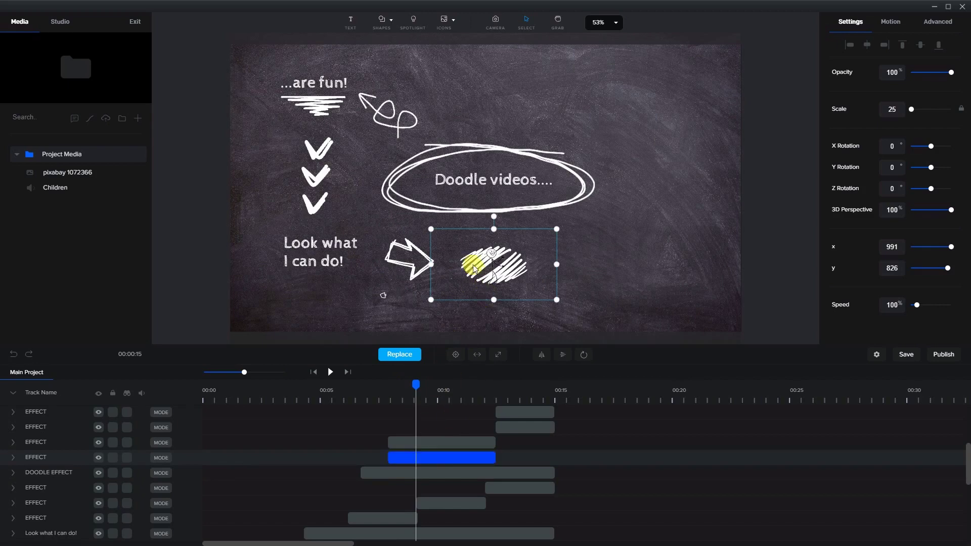
mouse_move(474, 267)
left_mouse_down()
mouse_move(520, 206)
mouse_move(650, 191)
left_mouse_up()
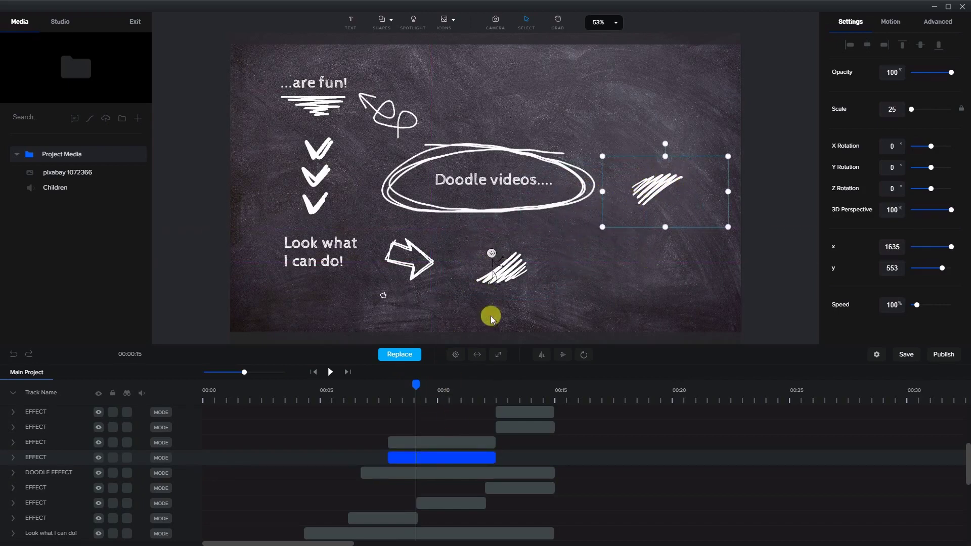
left_click_drag(415, 387, 450, 390)
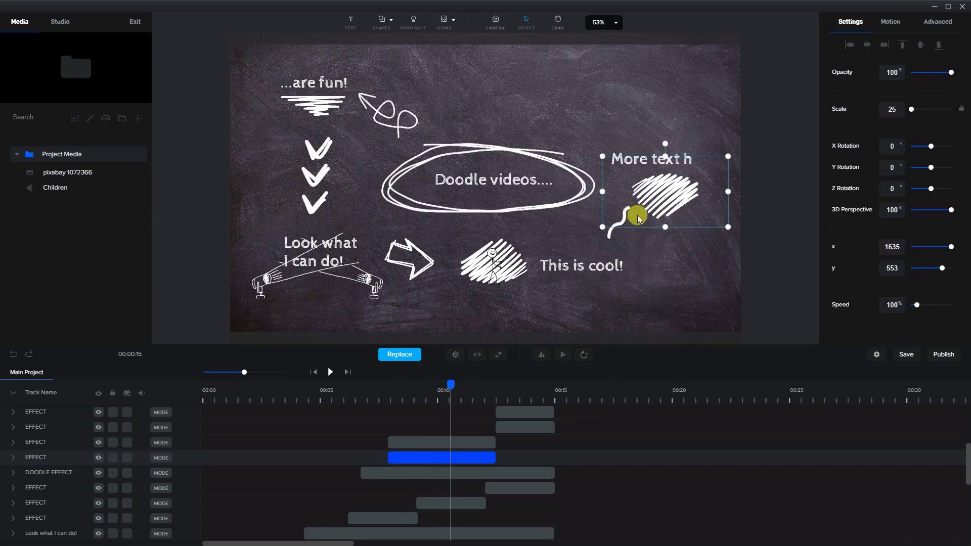
left_click(13, 357)
Examine how the two overlapping scribble effects draw the filled patch, including the one rotated 180°, previewing between about 7.7 and 10.4 s.
mouse_move(452, 384)
left_mouse_down()
mouse_move(402, 386)
mouse_move(416, 388)
left_mouse_up()
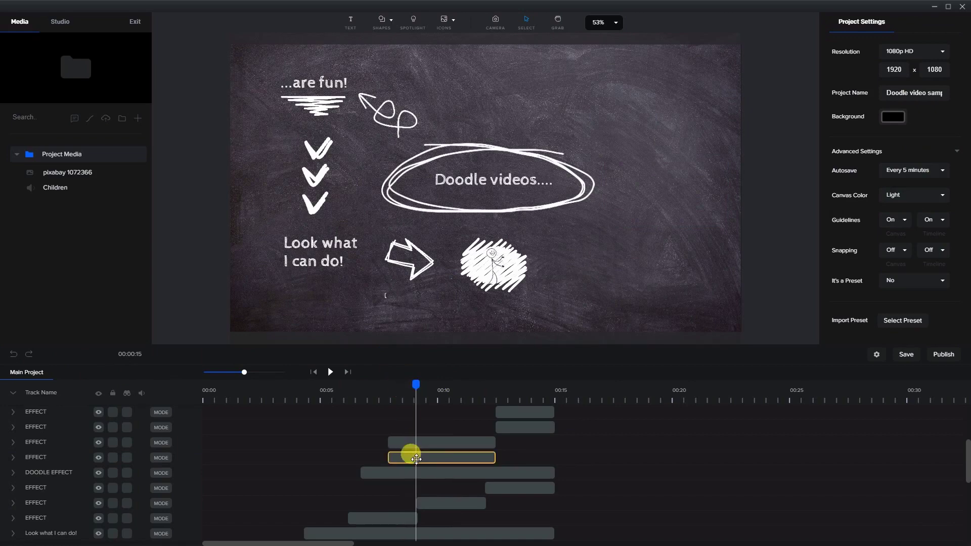
left_click(414, 385)
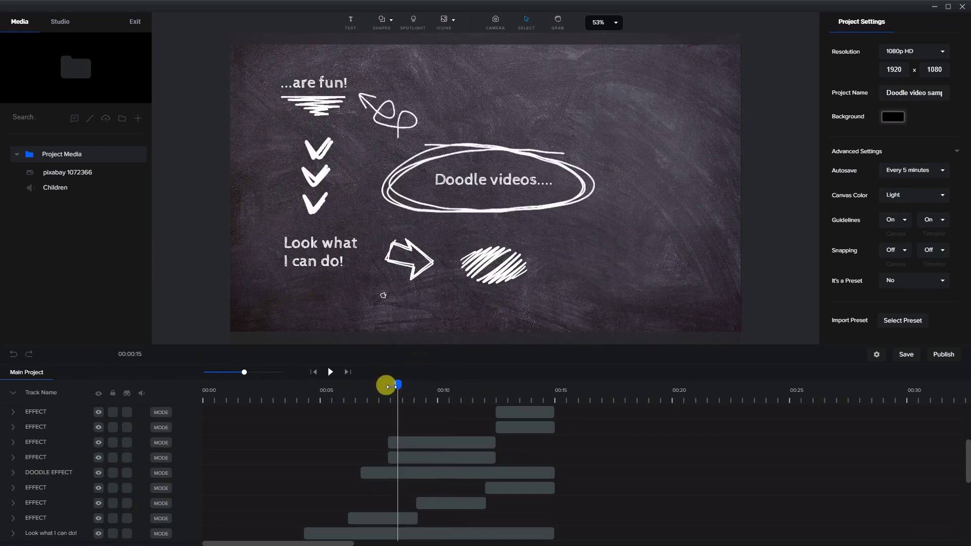
left_click_drag(391, 387, 382, 389)
left_click(407, 439)
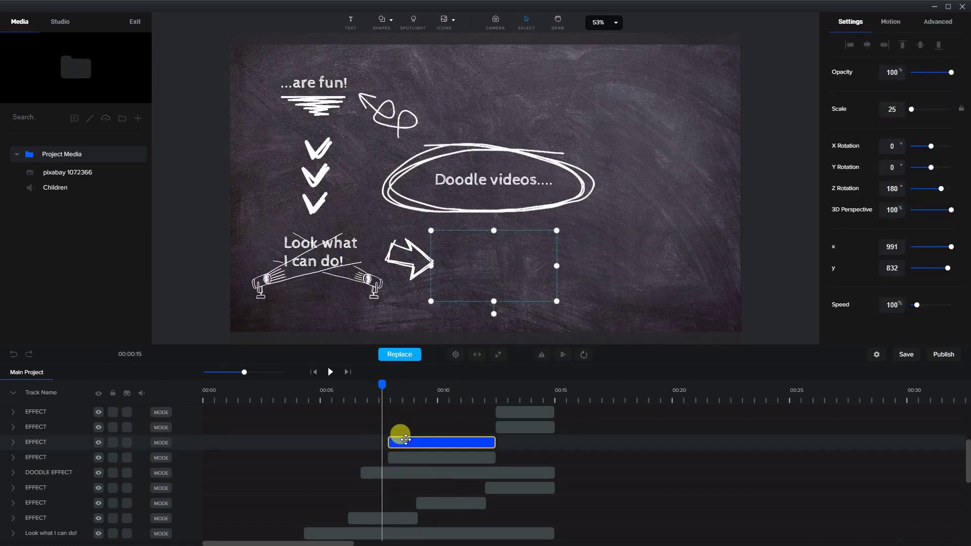
left_click(381, 389)
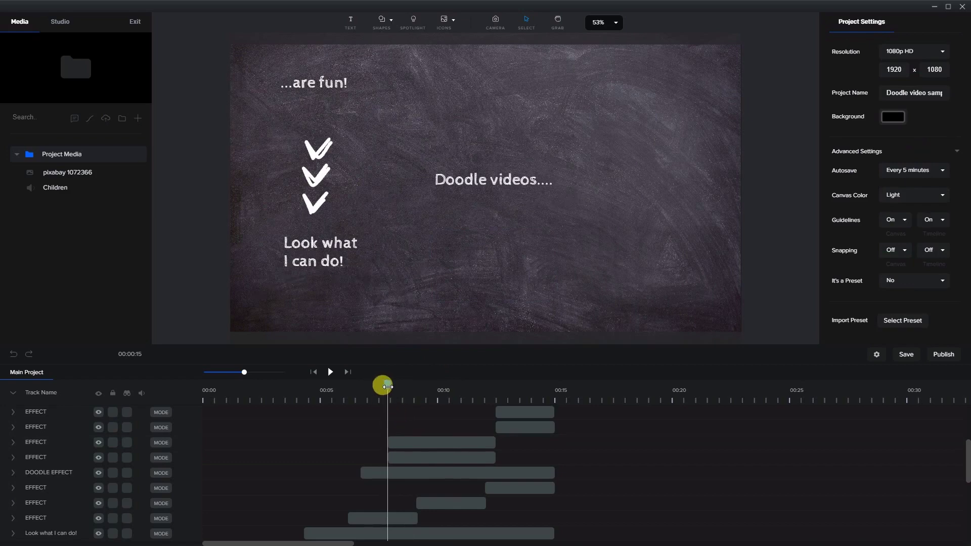
left_click_drag(387, 387, 446, 393)
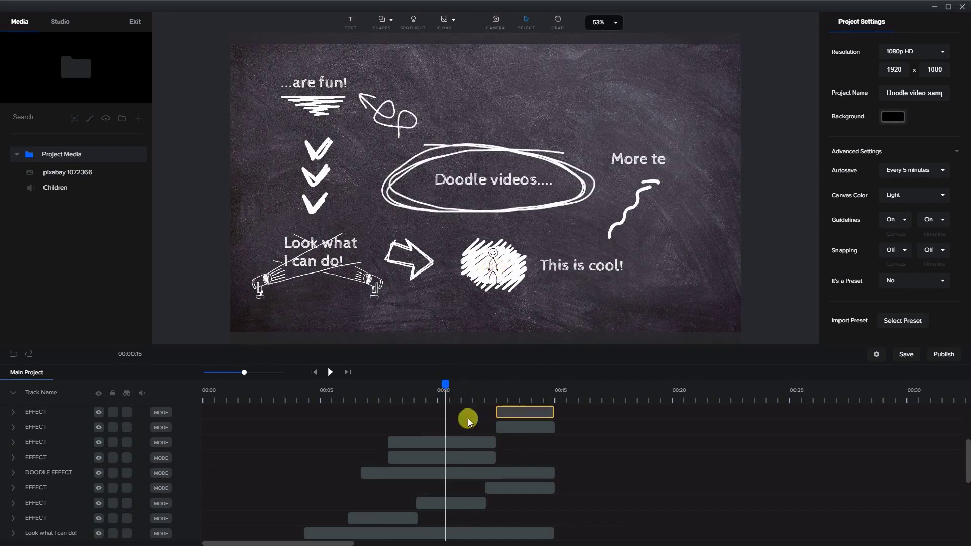
Examine the two shorter scribble clips that continue the patch near the end of the video, scrubbing back to about 8.6 s.
left_click(526, 412)
left_click(515, 427)
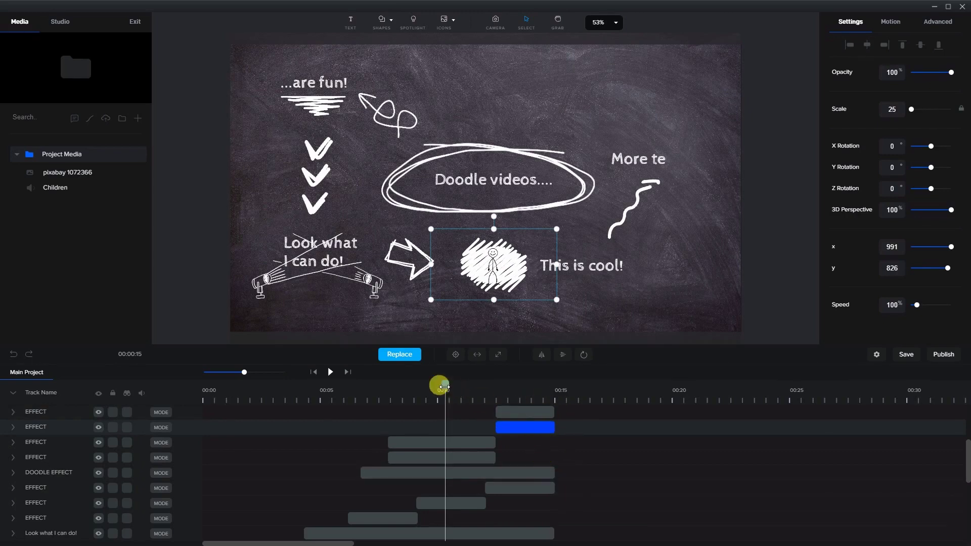
mouse_move(444, 387)
left_mouse_down()
mouse_move(507, 387)
mouse_move(379, 387)
mouse_move(404, 385)
left_mouse_up()
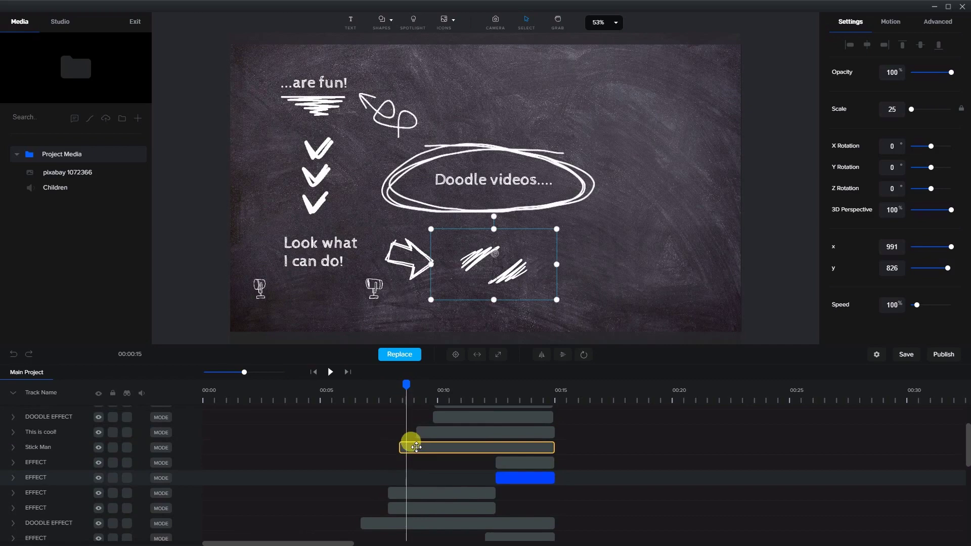
Expand the Stick Man track and examine its repeated Dancing actions and Fade animation, previewing up to about 9.1 s.
left_click(416, 447)
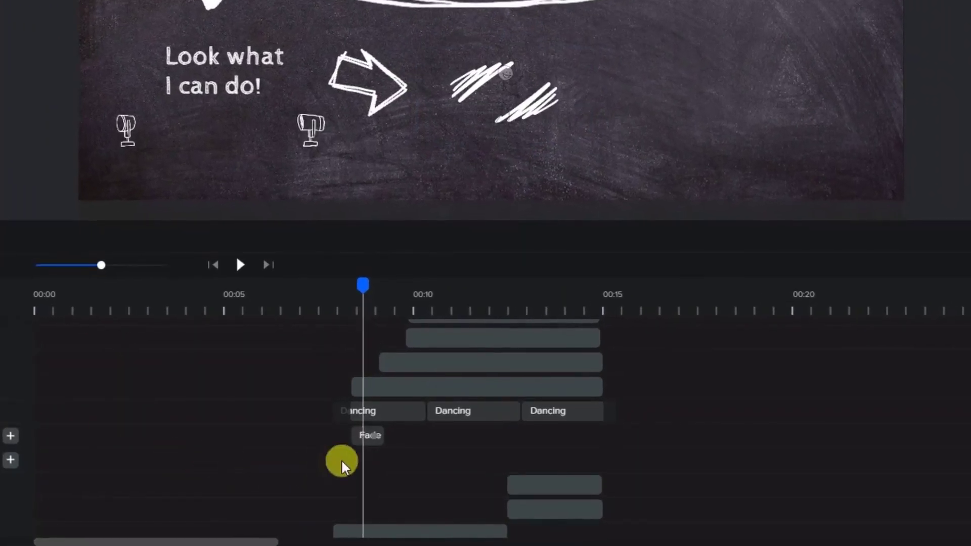
left_click_drag(408, 441, 384, 412)
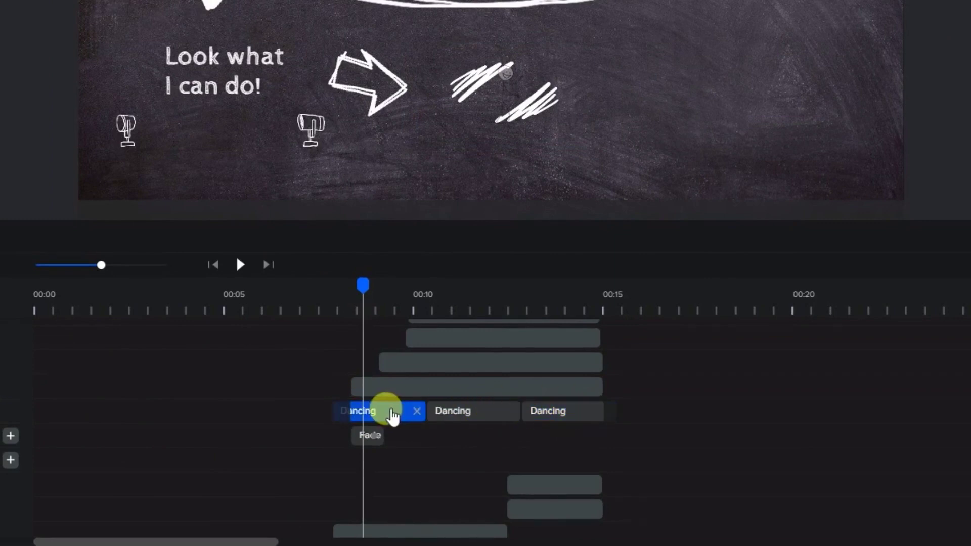
left_click(369, 436)
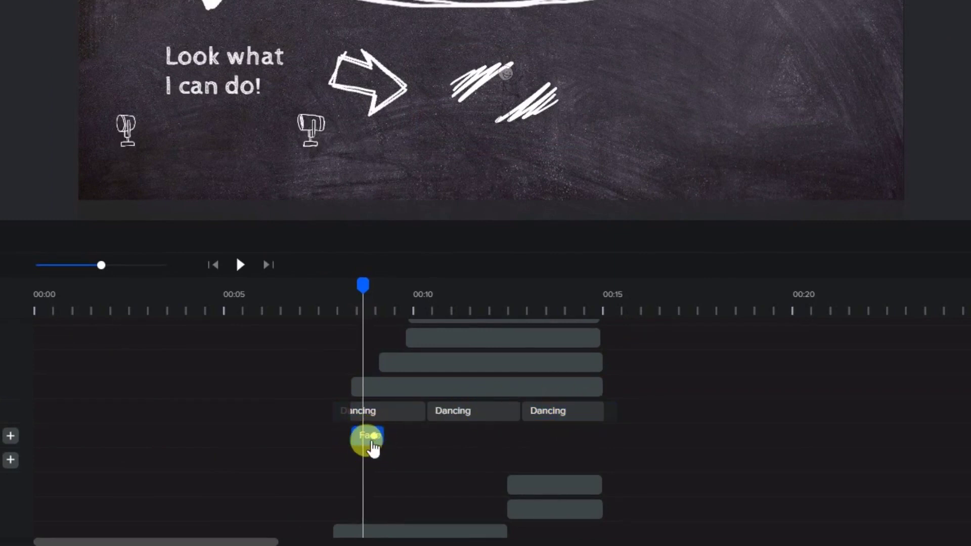
left_click(369, 444)
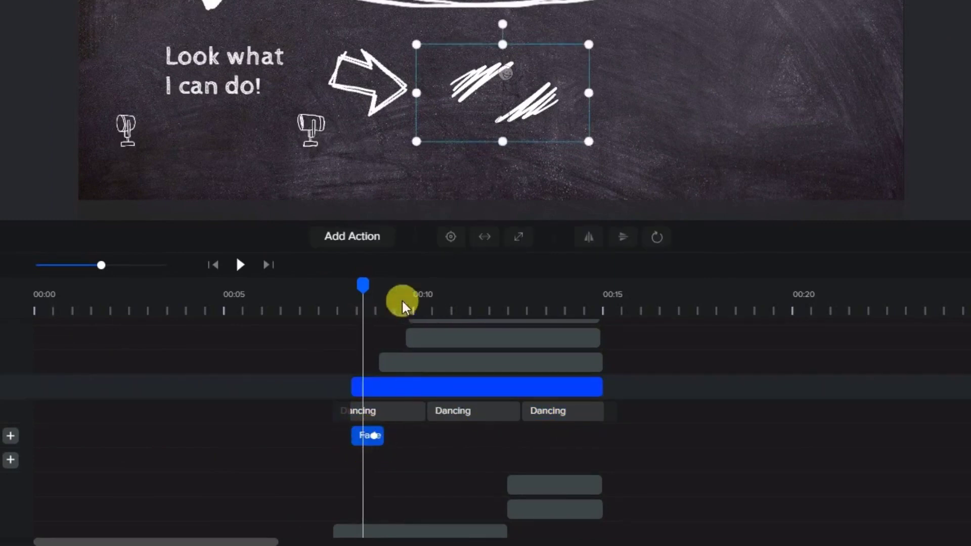
left_click_drag(361, 285, 380, 286)
left_click(342, 413)
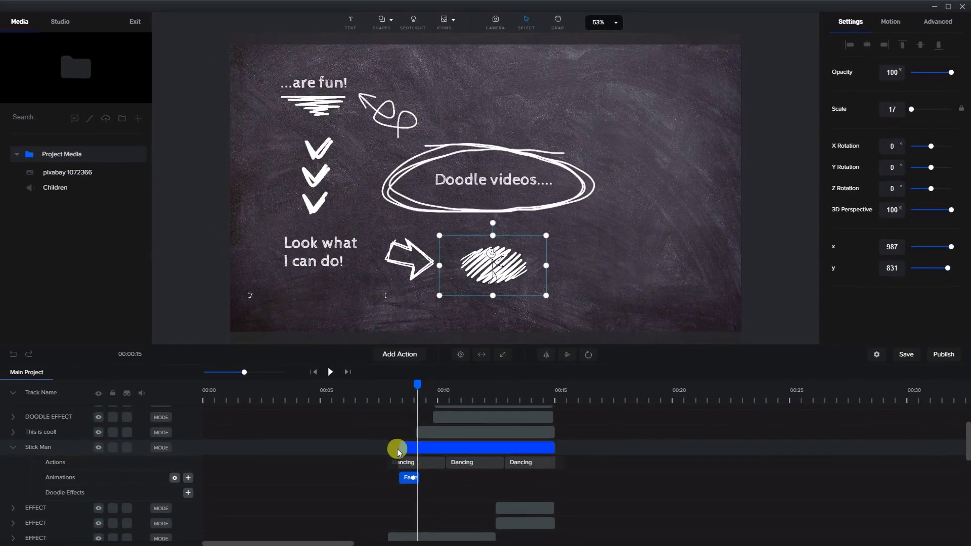
Examine the "This is cool!" text and the wavy arrow doodle effect above it, previewing up to about 10.4 s.
left_click(428, 430)
left_click_drag(418, 383, 435, 387)
left_click(484, 470)
scroll(475, 461, "up", 3)
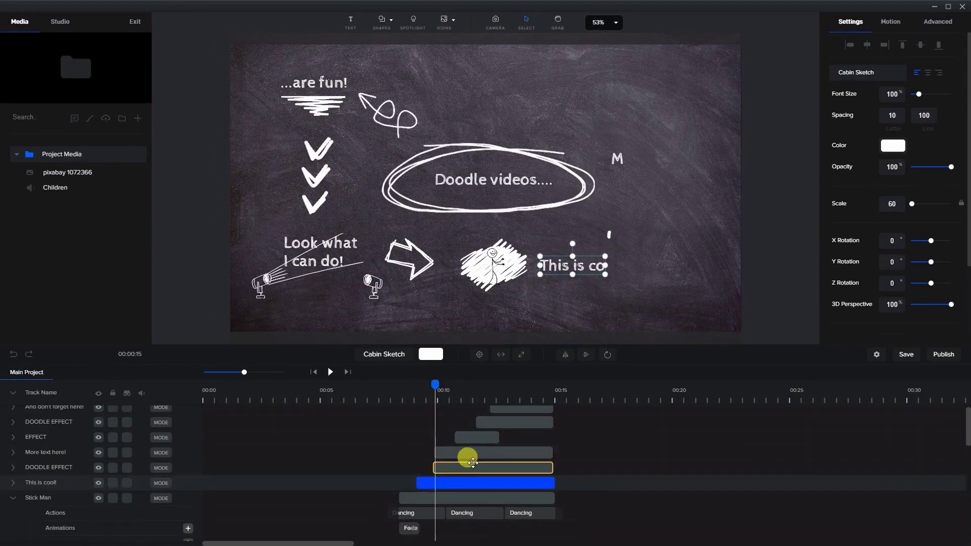
left_click(460, 464)
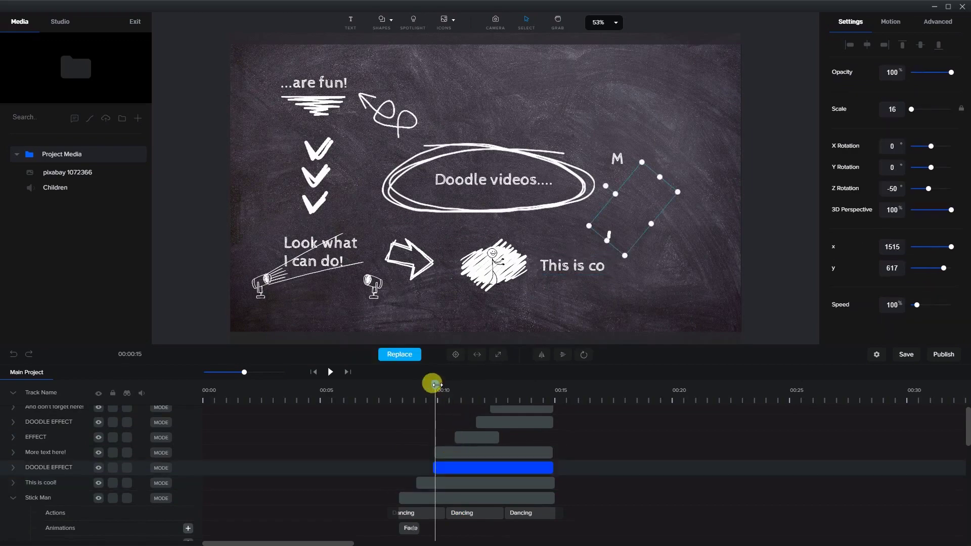
left_click_drag(439, 385, 447, 387)
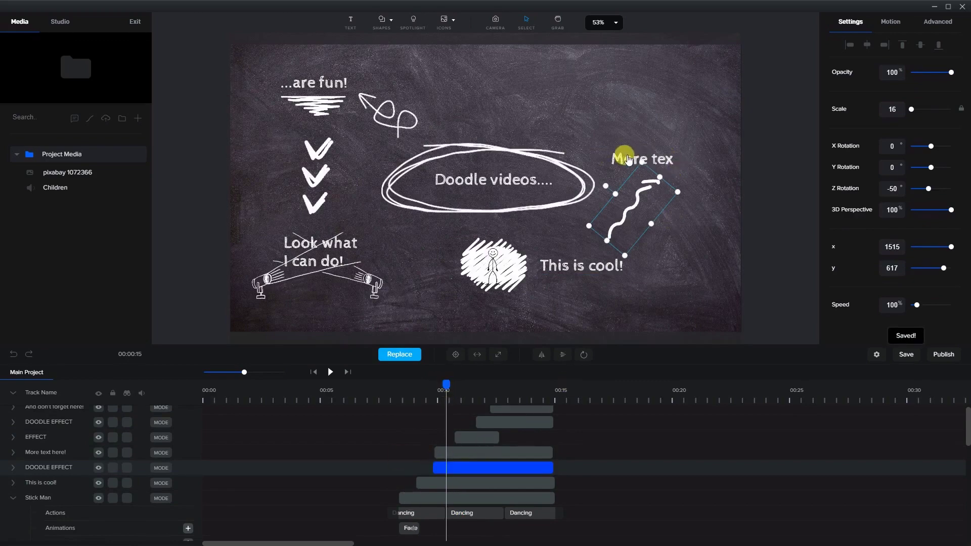
Examine the "More text here!" text and preview the hand, curled arrow and "And don't forget here!" text up to about 14.3 s.
left_click(454, 456)
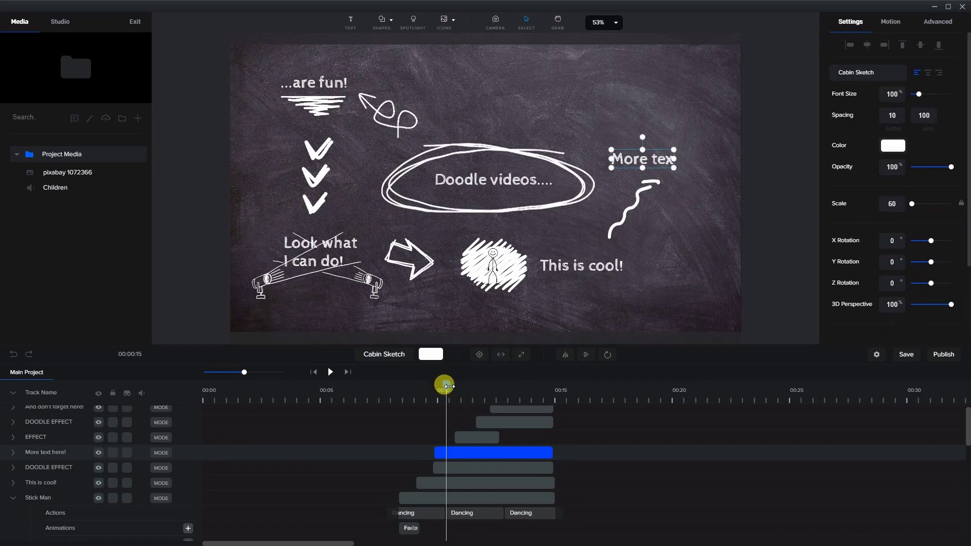
left_click_drag(445, 386, 460, 386)
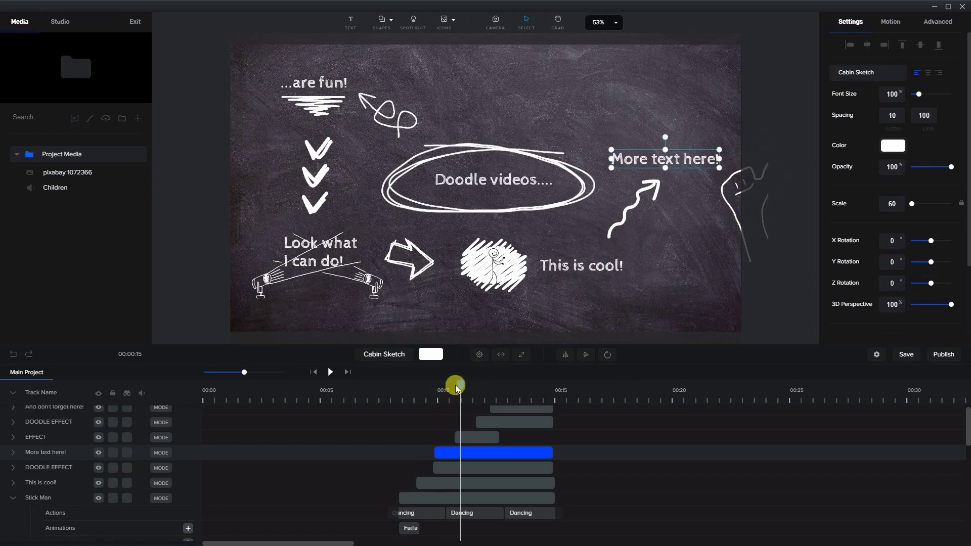
left_click_drag(459, 383, 472, 385)
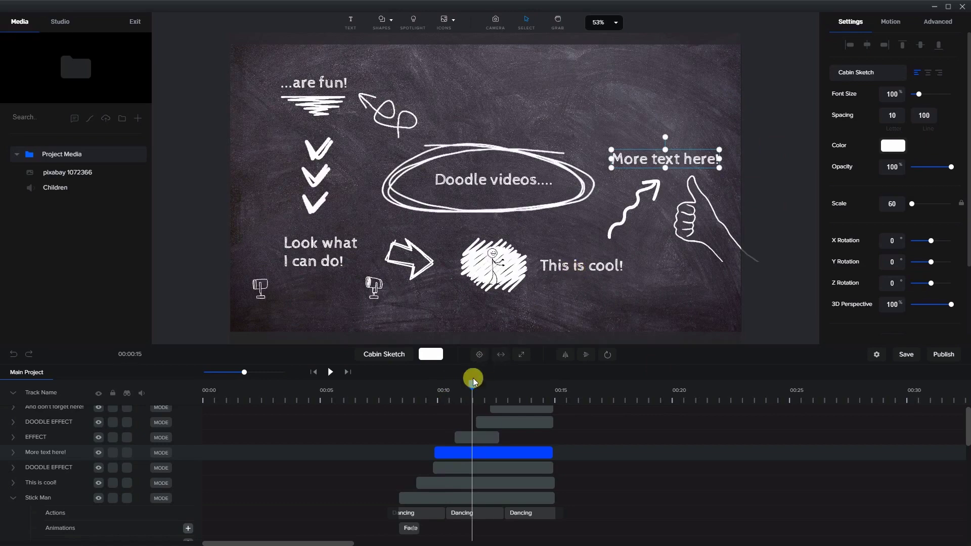
left_click_drag(469, 386, 474, 386)
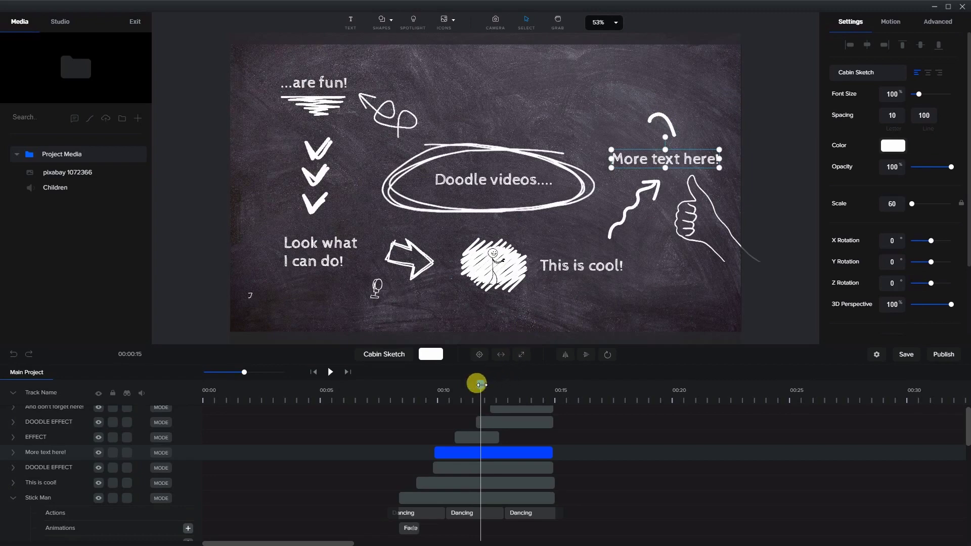
left_click_drag(477, 383, 538, 390)
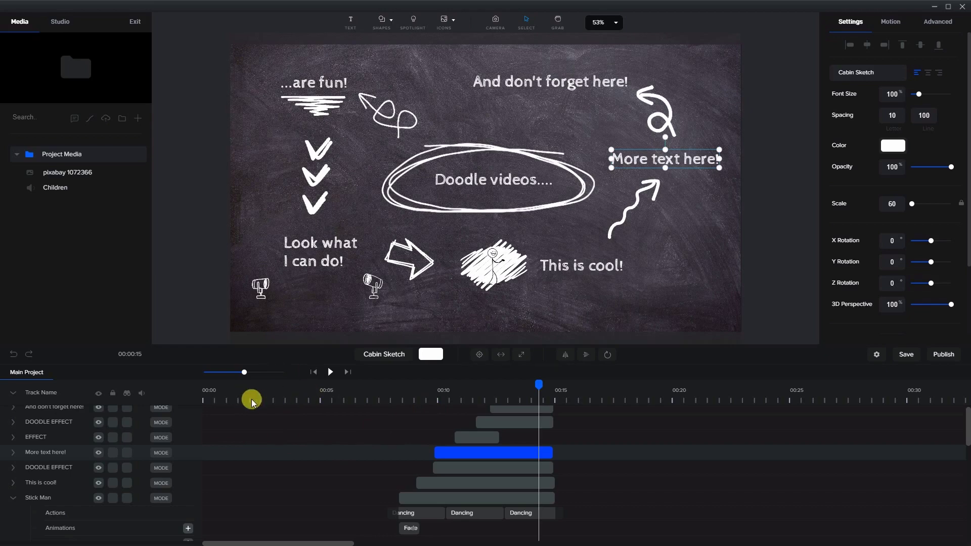
Examine the volume, fade and speed settings of the Children audio track.
scroll(351, 479, "down", 5)
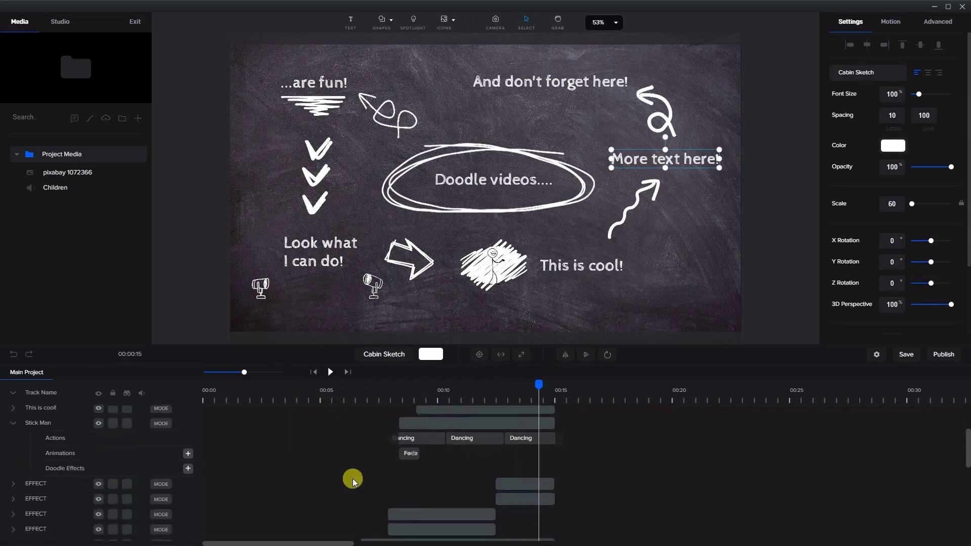
scroll(353, 481, "down", 5)
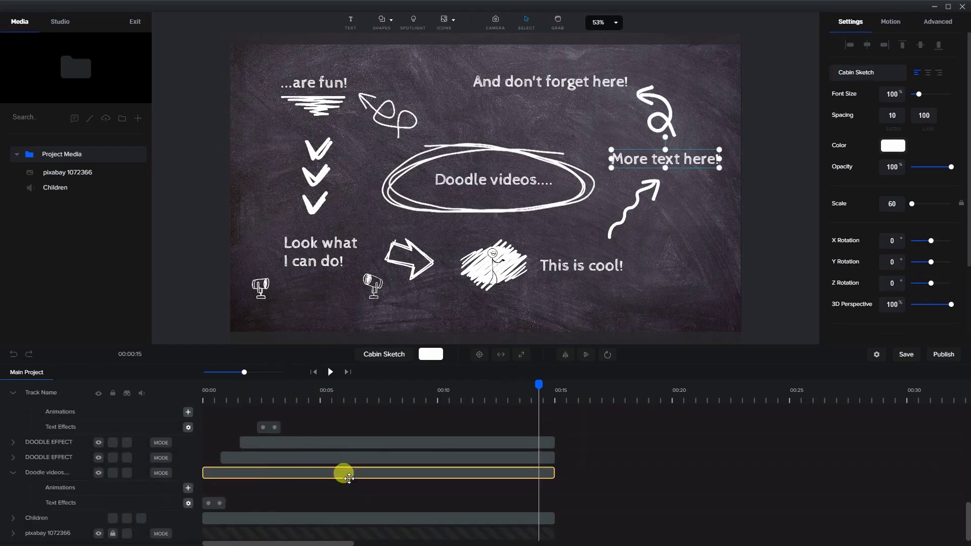
left_click(145, 518)
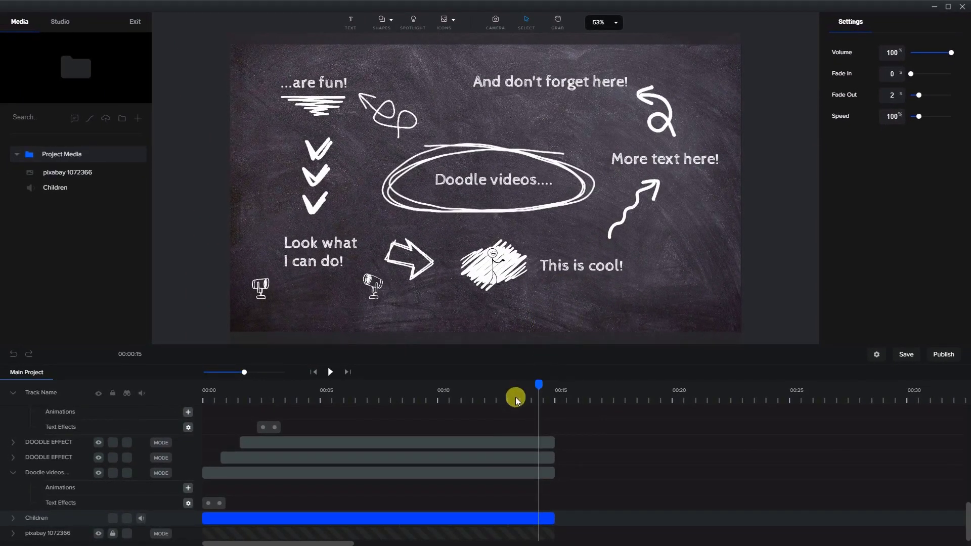
Add a camera zoom at about 1.2 s, framed closely around the circled "Doodle videos...." title.
mouse_move(537, 388)
left_mouse_down()
mouse_move(271, 390)
mouse_move(176, 331)
left_mouse_up()
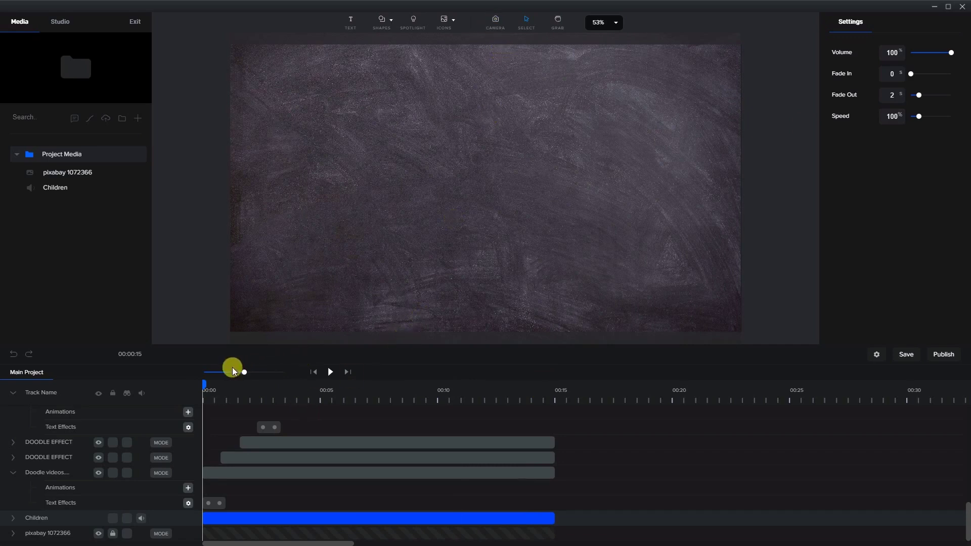
left_click_drag(202, 383, 230, 383)
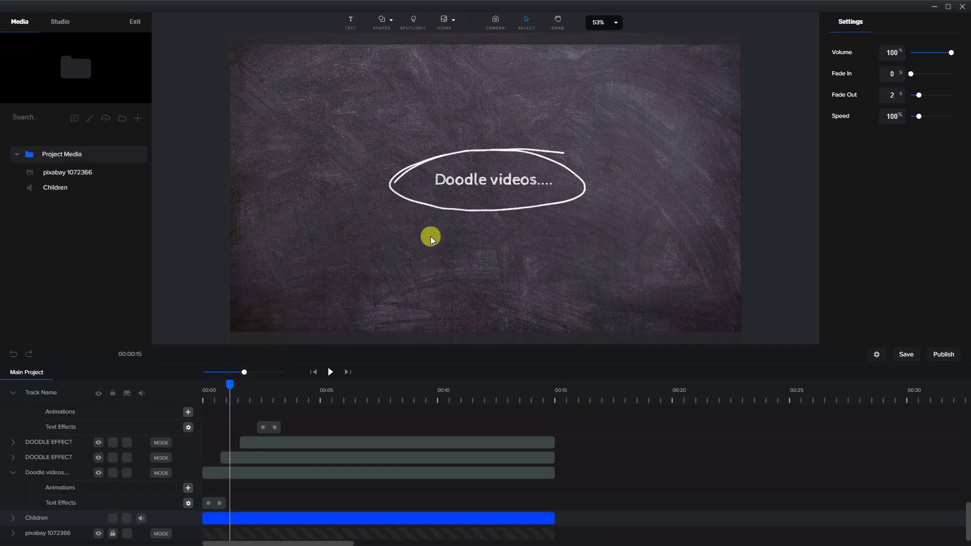
left_click(495, 23)
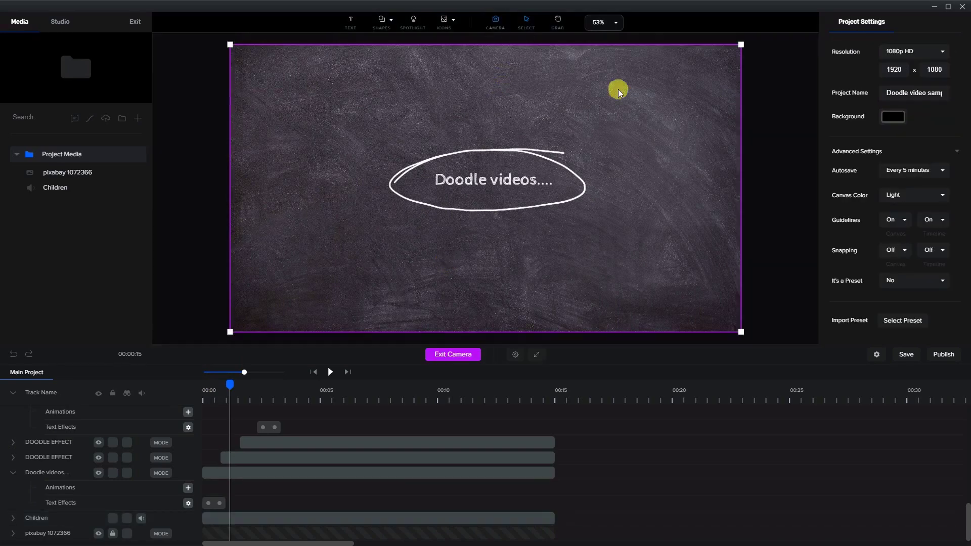
left_click_drag(231, 331, 378, 249)
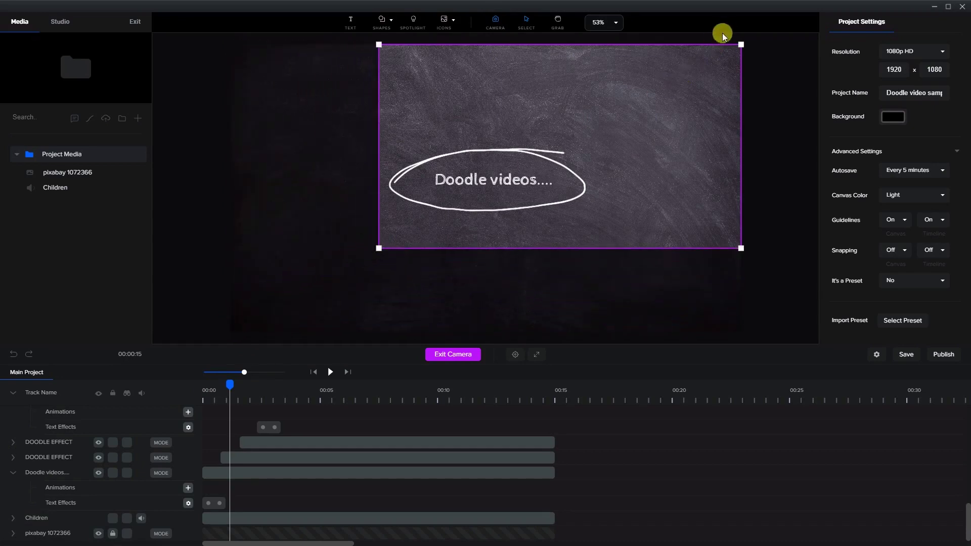
left_click_drag(743, 43, 625, 135)
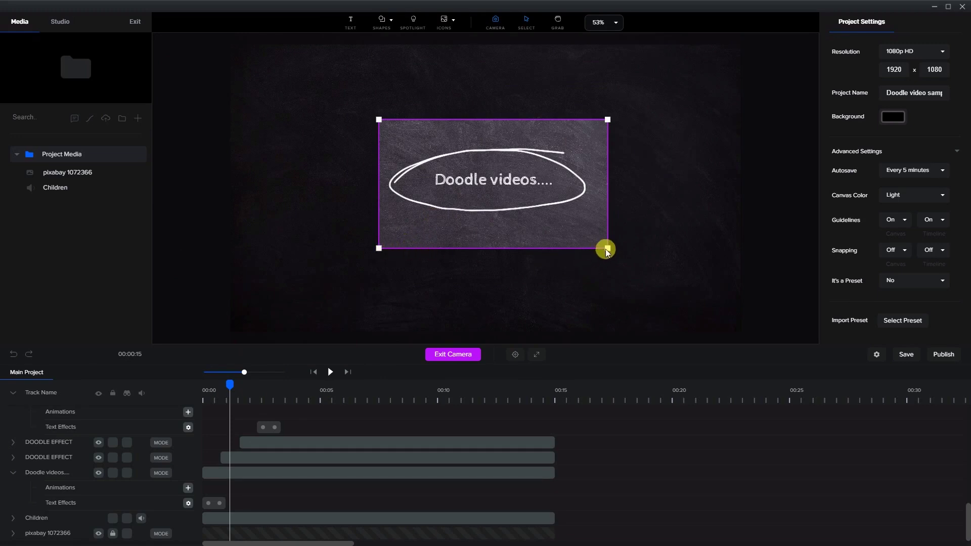
left_click_drag(378, 246, 372, 252)
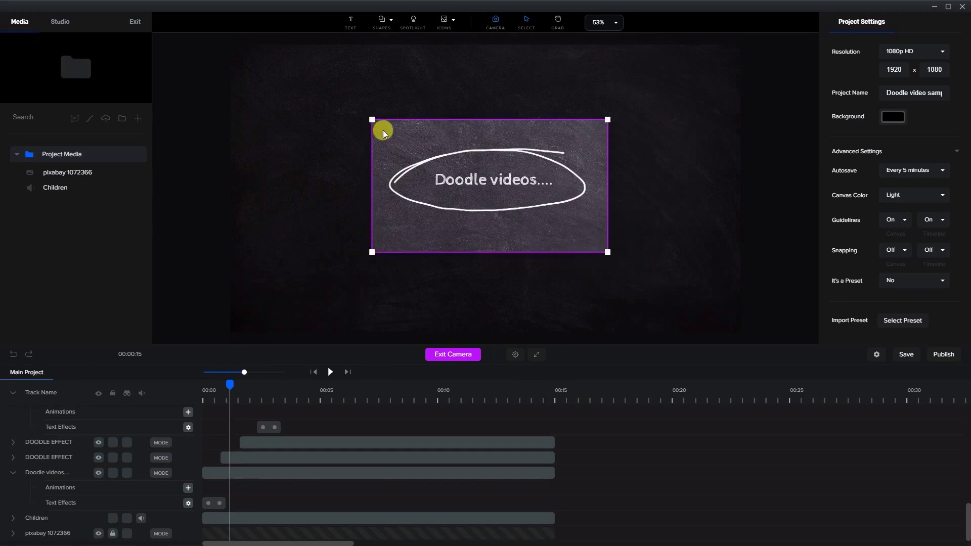
left_click_drag(611, 121, 616, 111)
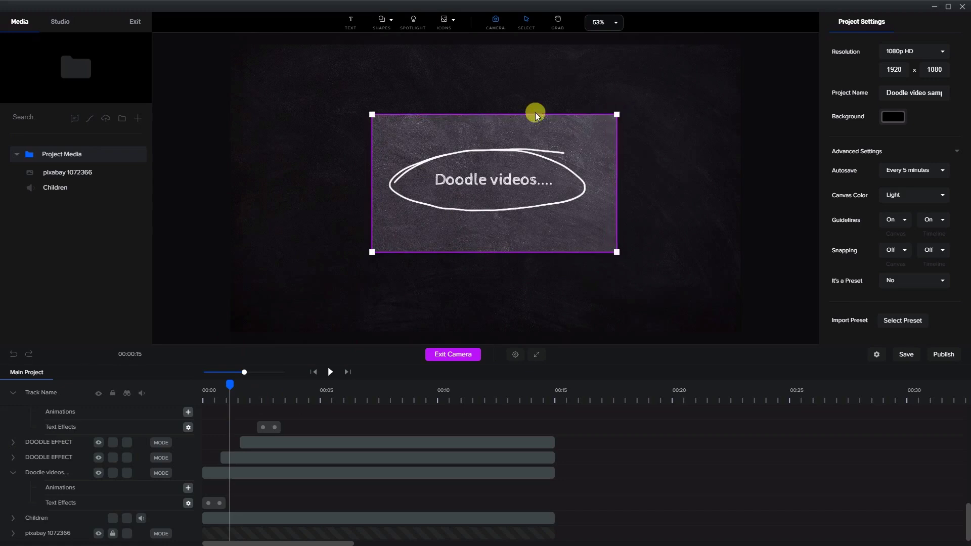
left_click_drag(369, 111, 361, 110)
Shorten the camera move on the Camera track so it ends at about 2 s.
scroll(208, 436, "up", 5)
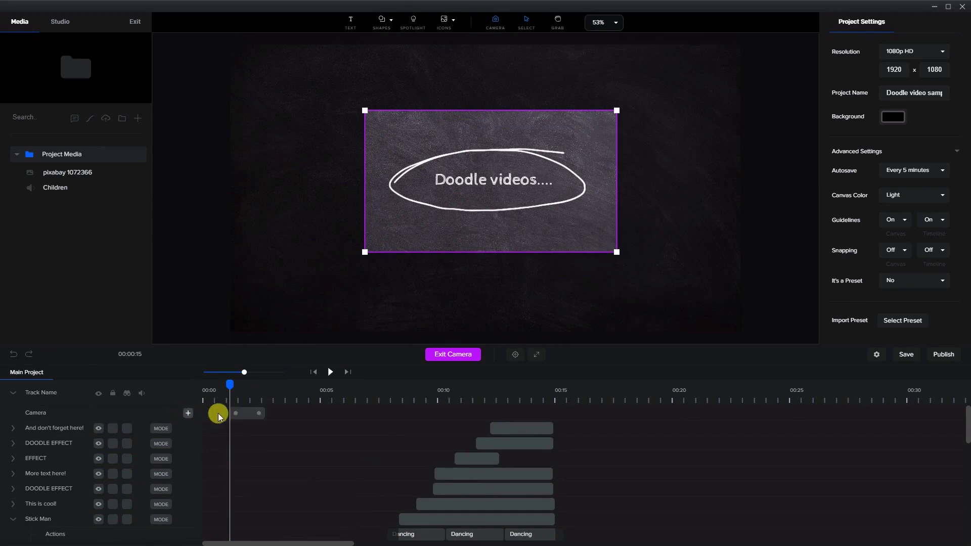
left_click_drag(256, 414, 248, 414)
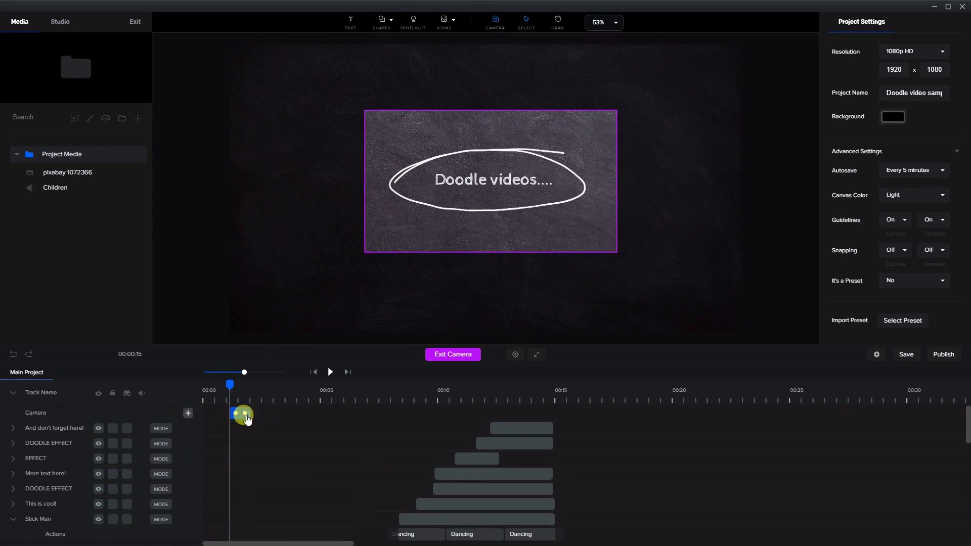
Move the title's camera move earlier on the Camera track so it runs from about 0.2 s to 1.1 s.
left_click(248, 419)
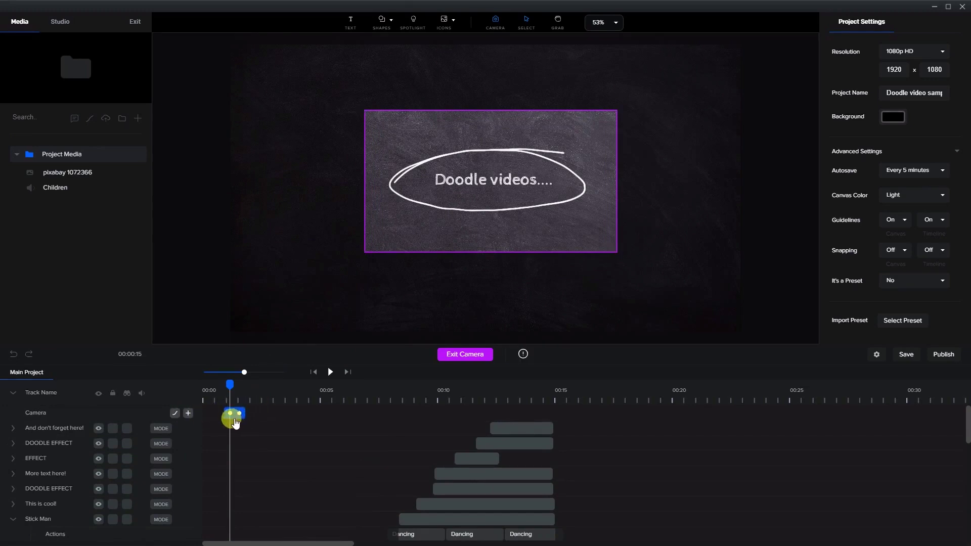
mouse_move(229, 385)
left_mouse_down()
mouse_move(212, 386)
mouse_move(240, 418)
left_mouse_up()
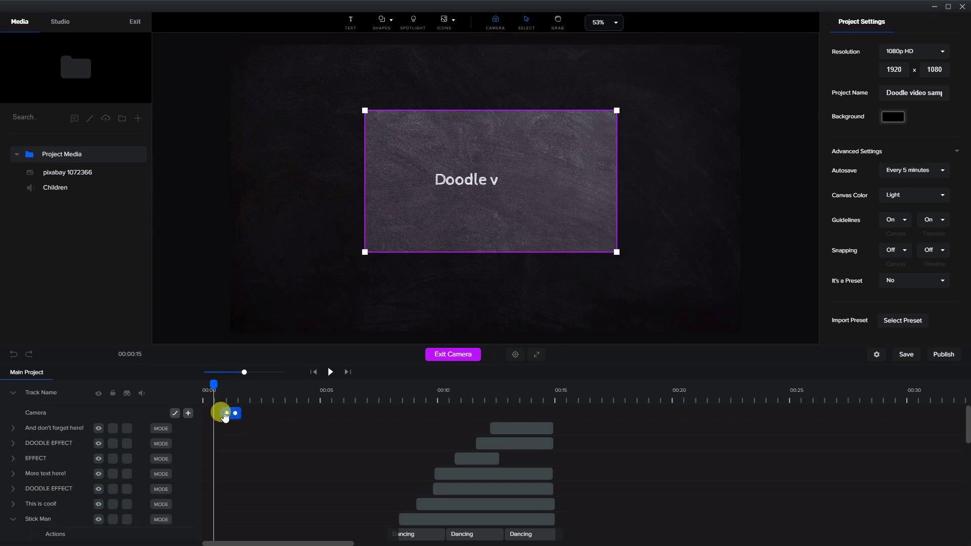
left_click(214, 388)
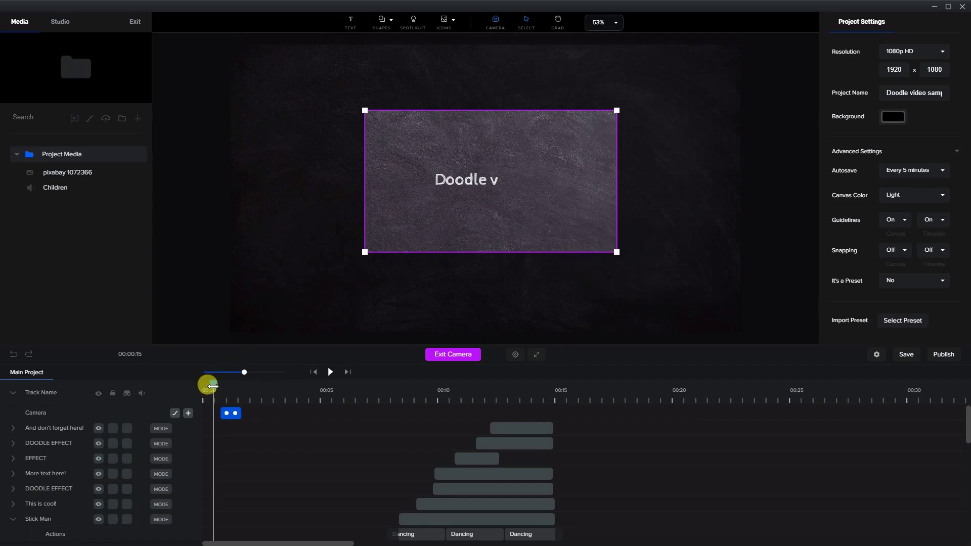
left_click_drag(213, 386, 229, 389)
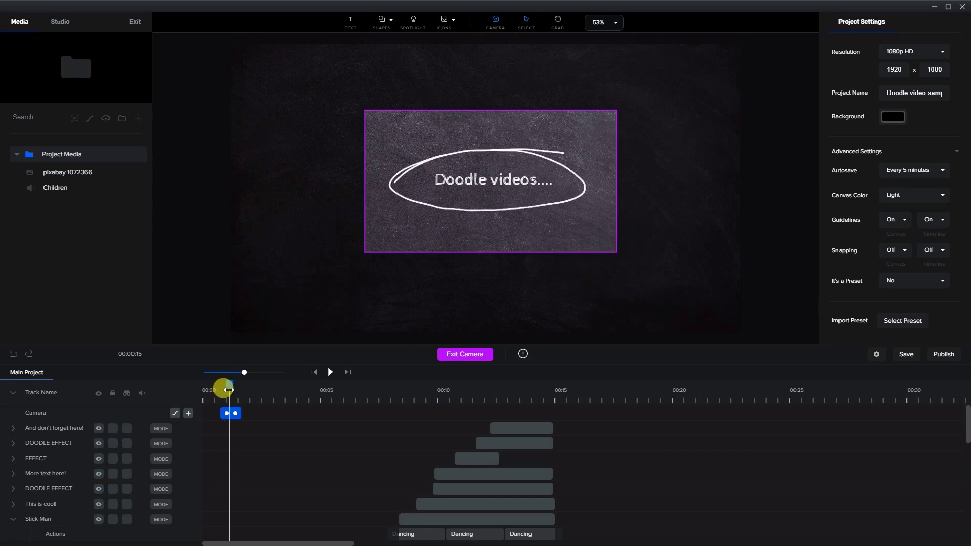
left_click(232, 418)
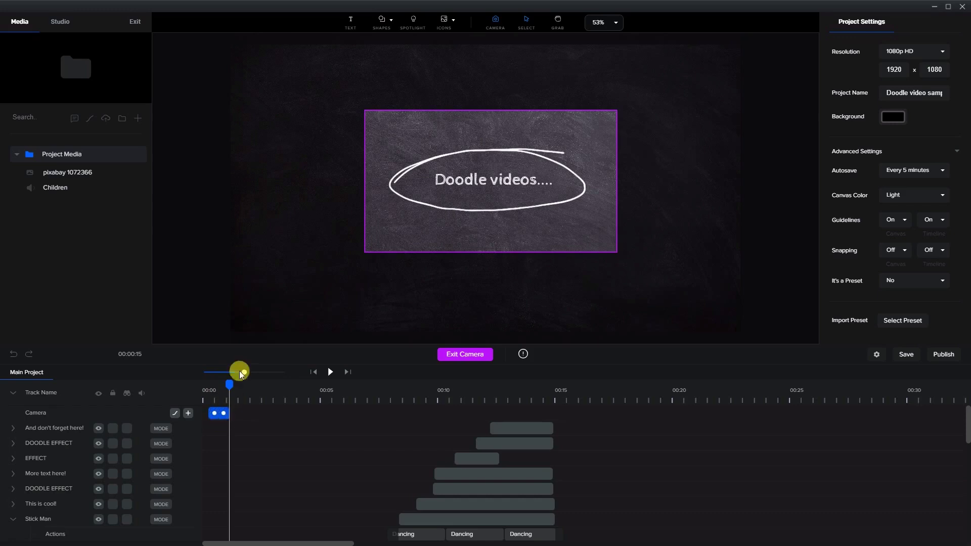
Tighten the camera frame around the circled "Doodle videos...." title and center it on the circle.
left_click(230, 388)
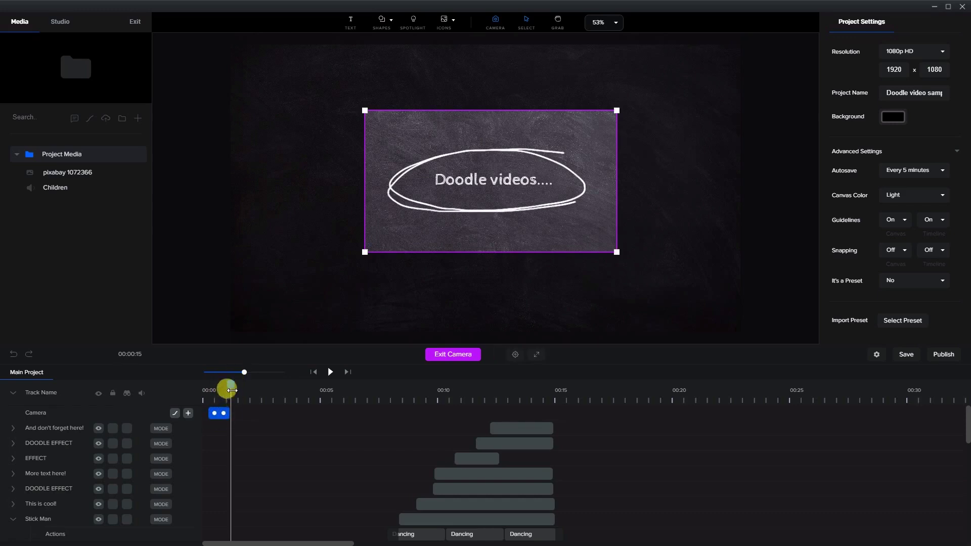
left_click(225, 385)
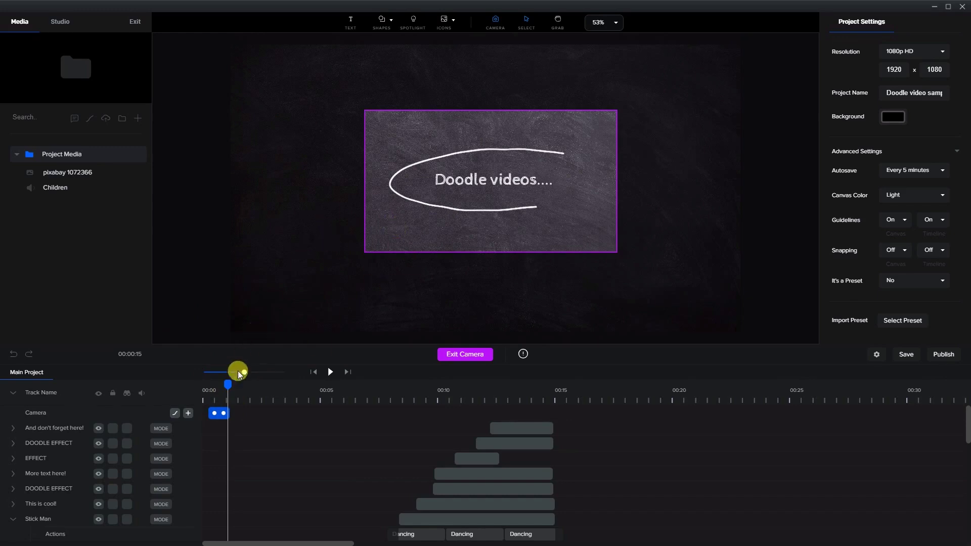
left_click_drag(230, 385, 232, 385)
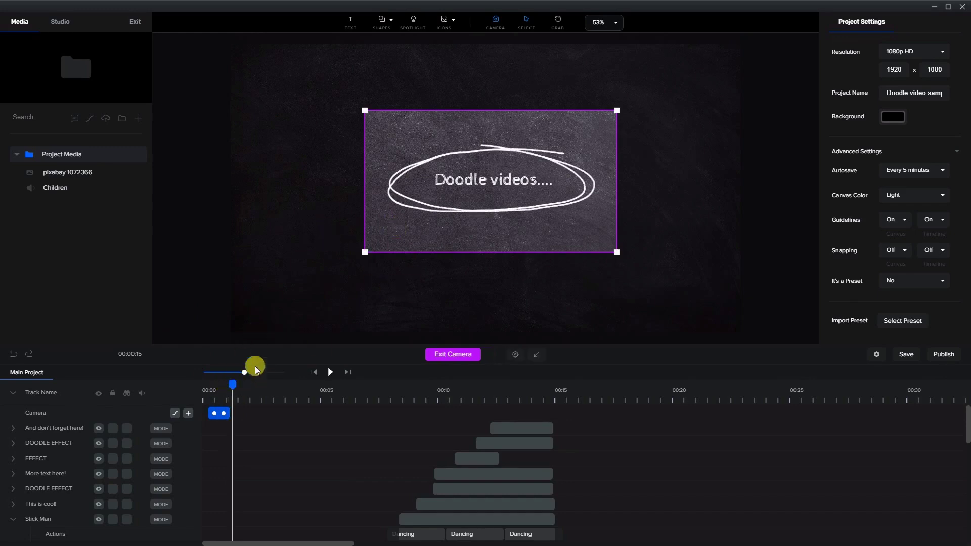
left_click_drag(363, 250, 382, 241)
left_click_drag(616, 108, 600, 120)
left_click_drag(556, 219, 550, 220)
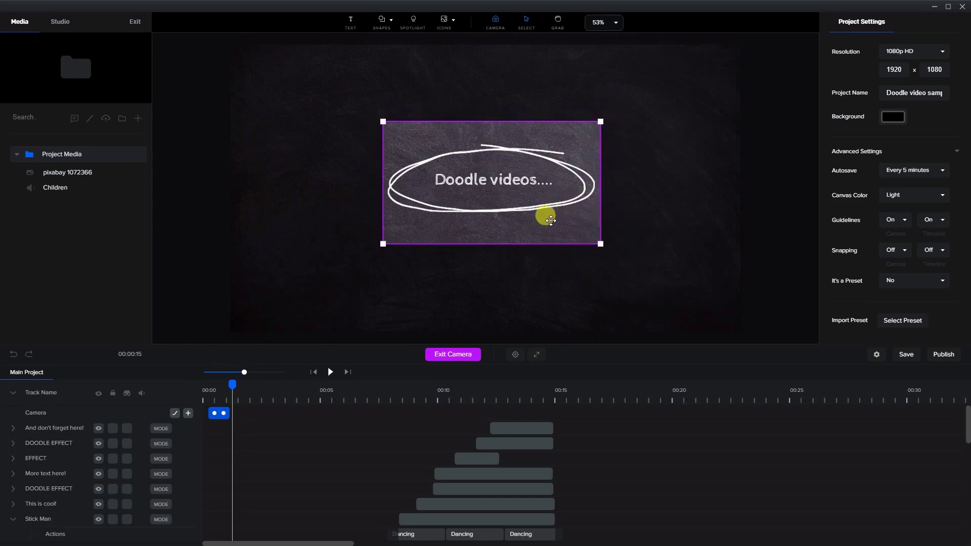
mouse_move(234, 388)
left_mouse_down()
mouse_move(196, 392)
mouse_move(239, 403)
left_mouse_up()
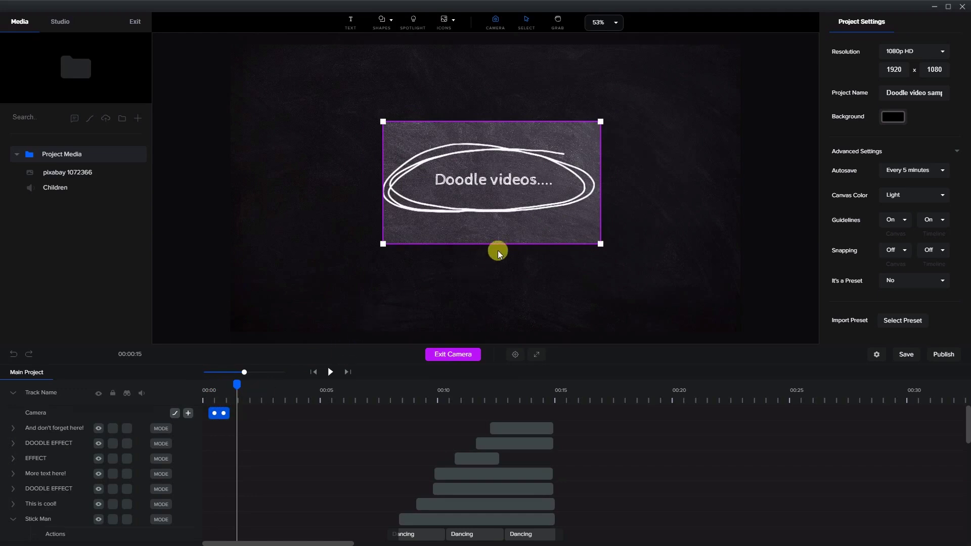
left_click_drag(493, 231, 496, 238)
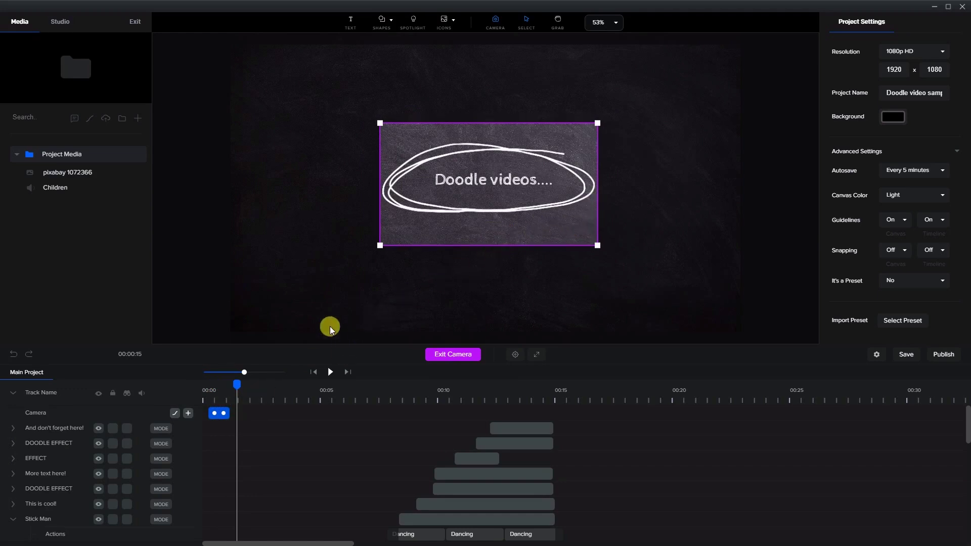
Add a second camera move from about 1.8 s to 2.7 s, framed on the "...are fun!" text, underline and curly arrow.
left_click_drag(238, 383, 244, 387)
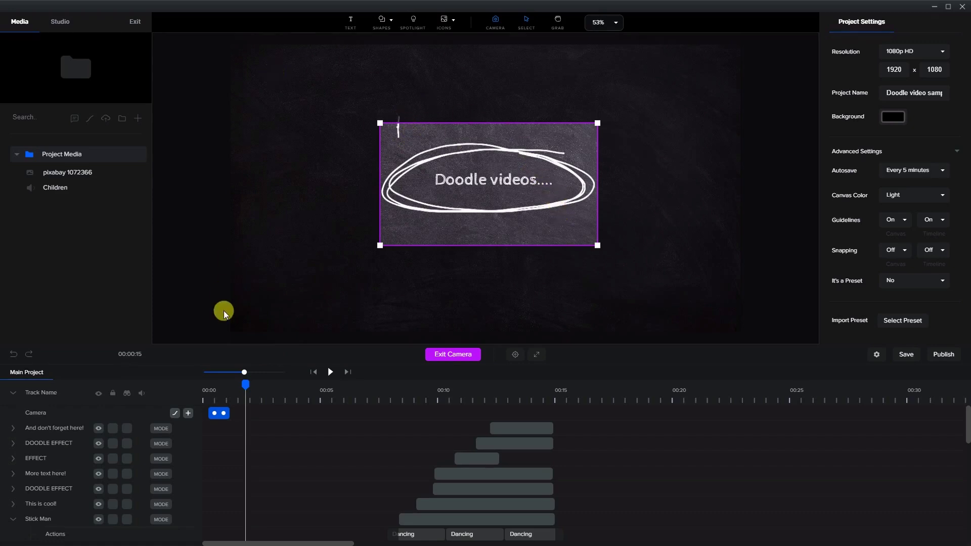
left_click(187, 413)
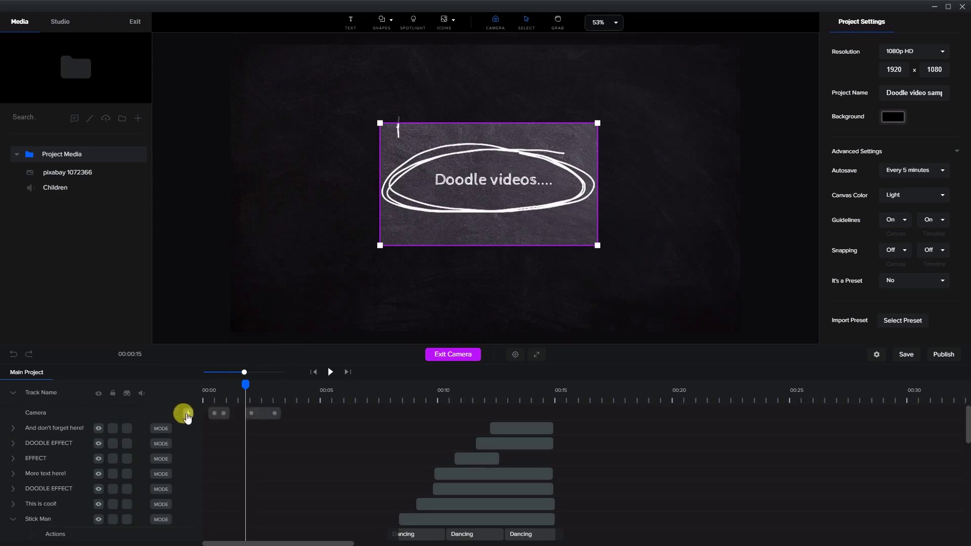
left_click(256, 417)
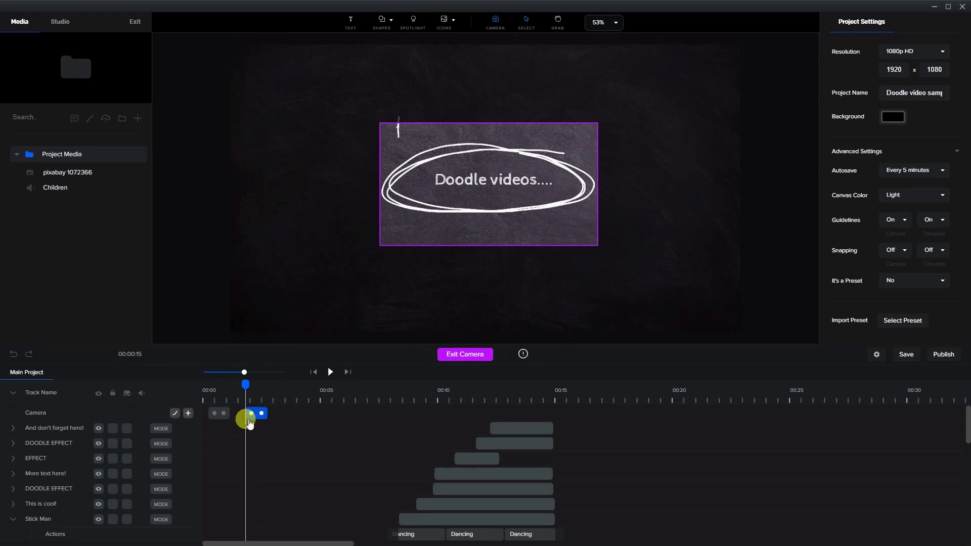
left_click_drag(246, 384, 275, 386)
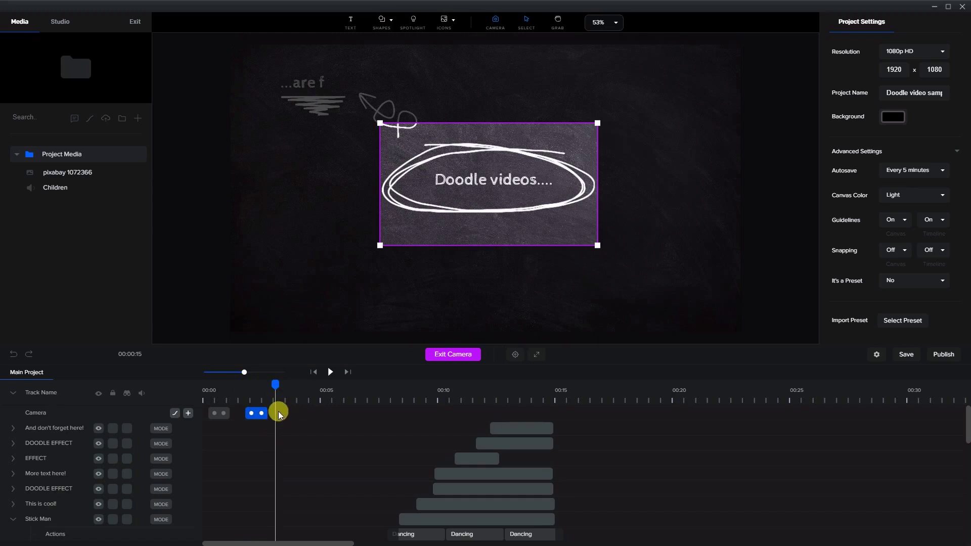
mouse_move(468, 215)
left_mouse_down()
mouse_move(373, 145)
mouse_move(334, 147)
left_mouse_up()
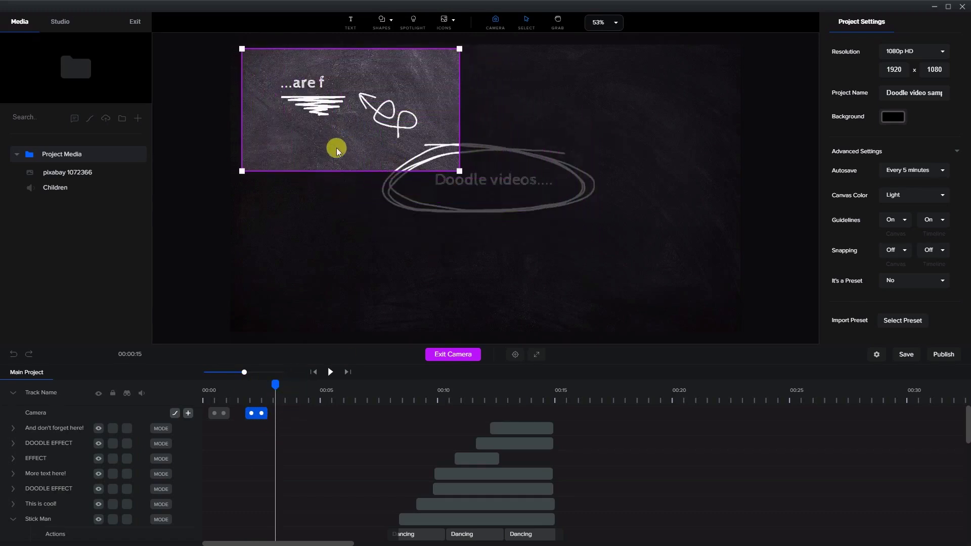
Duplicate the "...are fun!" camera move in reverse, place the copy at about 3.7 s and frame it on "Look what I can do!".
mouse_move(277, 385)
left_mouse_down()
mouse_move(234, 387)
mouse_move(291, 398)
mouse_move(273, 381)
mouse_move(292, 390)
mouse_move(304, 381)
left_mouse_up()
left_click(326, 159)
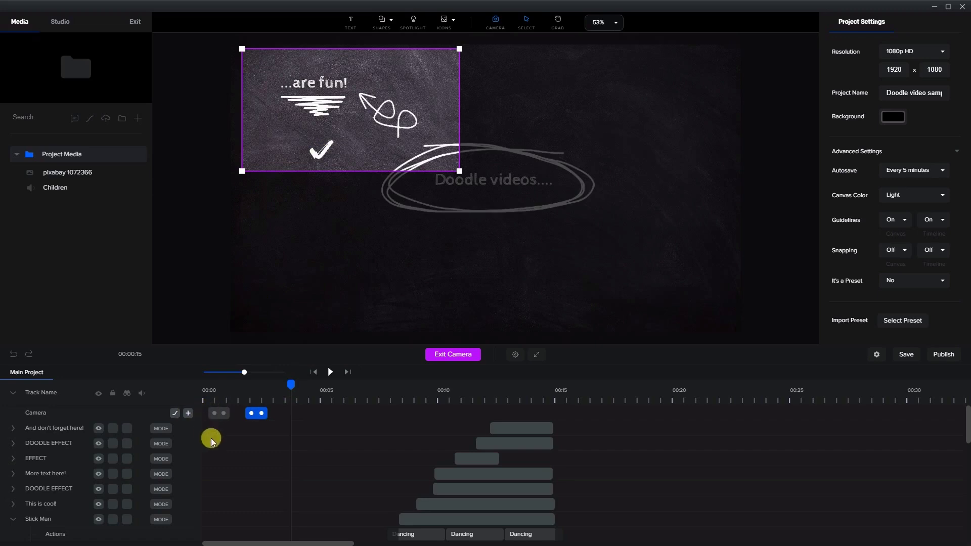
right_click(257, 418)
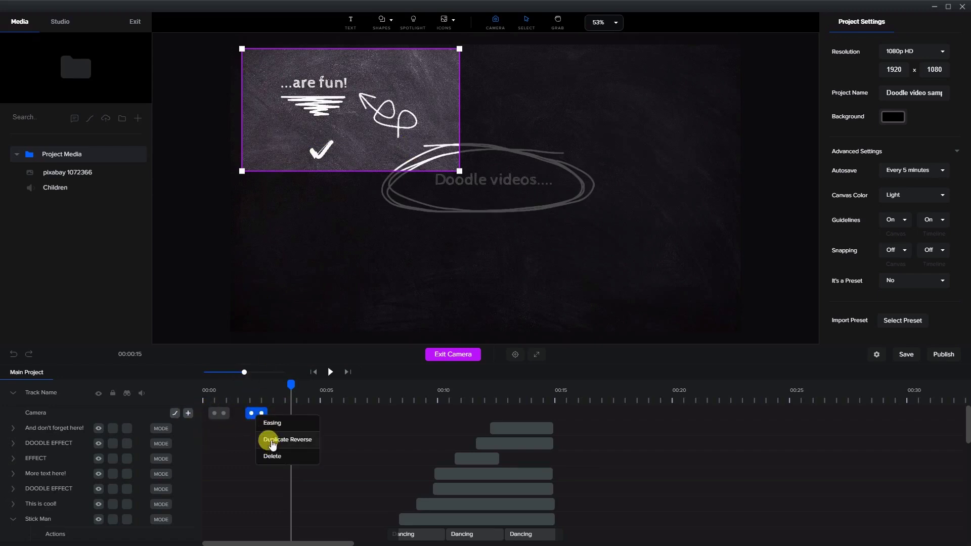
left_click(288, 439)
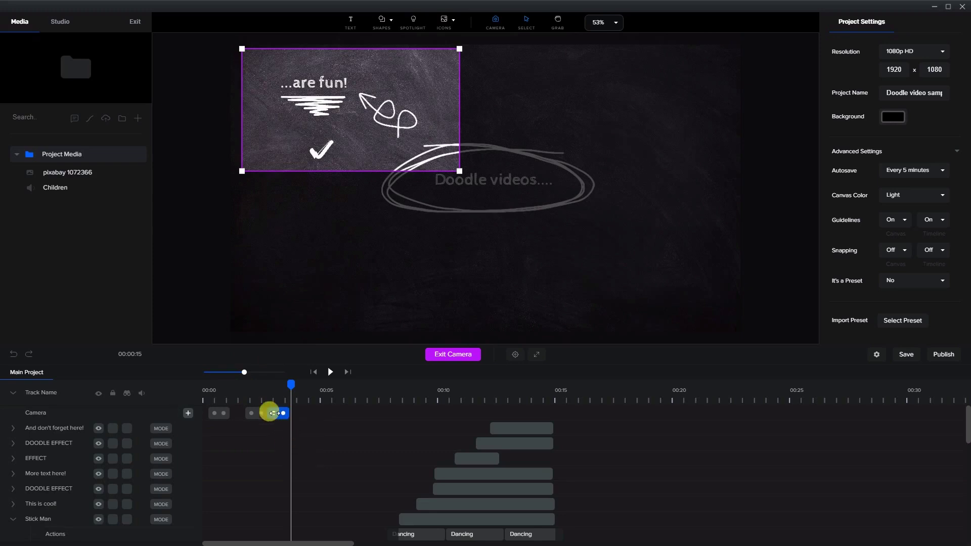
left_click(279, 420)
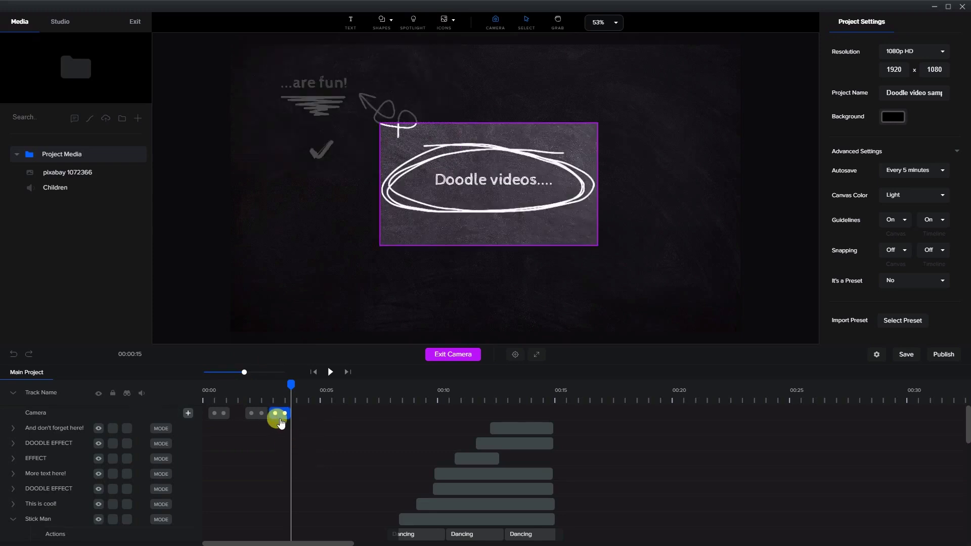
left_click(413, 234)
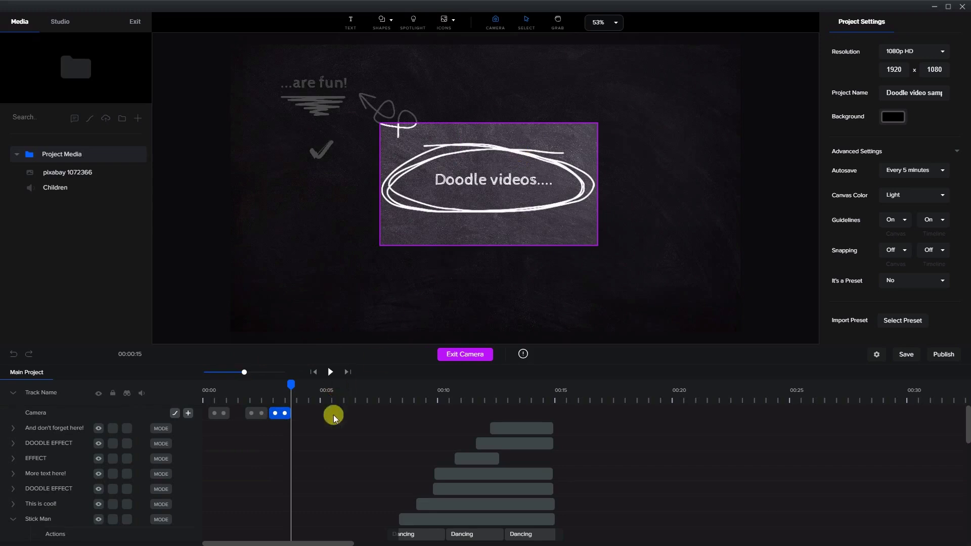
left_click_drag(279, 424, 304, 424)
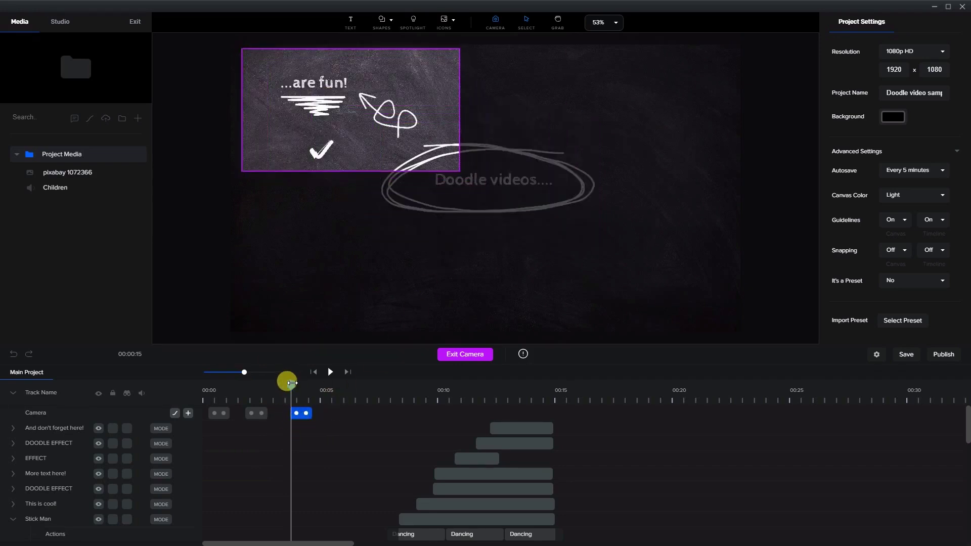
mouse_move(291, 383)
left_mouse_down()
mouse_move(322, 388)
mouse_move(235, 385)
mouse_move(321, 401)
mouse_move(289, 401)
mouse_move(294, 388)
mouse_move(283, 383)
mouse_move(321, 390)
left_mouse_up()
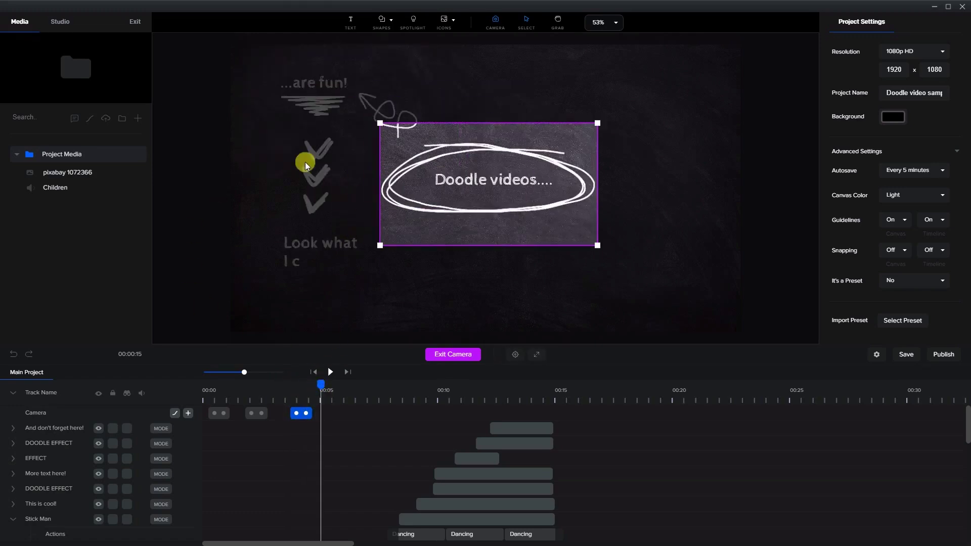
mouse_move(474, 223)
left_mouse_down()
mouse_move(310, 276)
mouse_move(306, 297)
left_mouse_up()
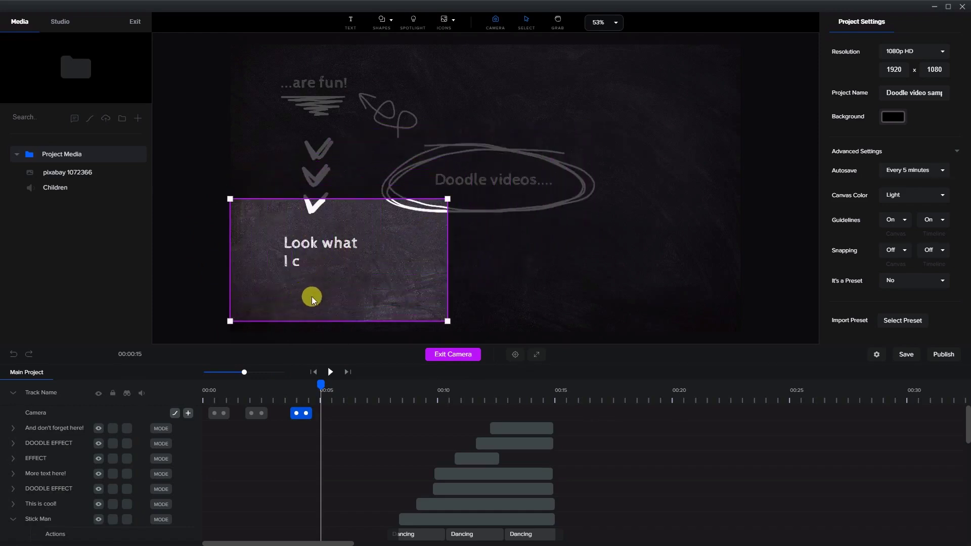
Duplicate the "Look what I can do!" camera move in reverse, place it at about 6.9 s and frame the stick man's area.
mouse_move(319, 384)
left_mouse_down()
mouse_move(232, 387)
mouse_move(363, 392)
mouse_move(340, 381)
mouse_move(361, 383)
left_mouse_up()
right_click(305, 414)
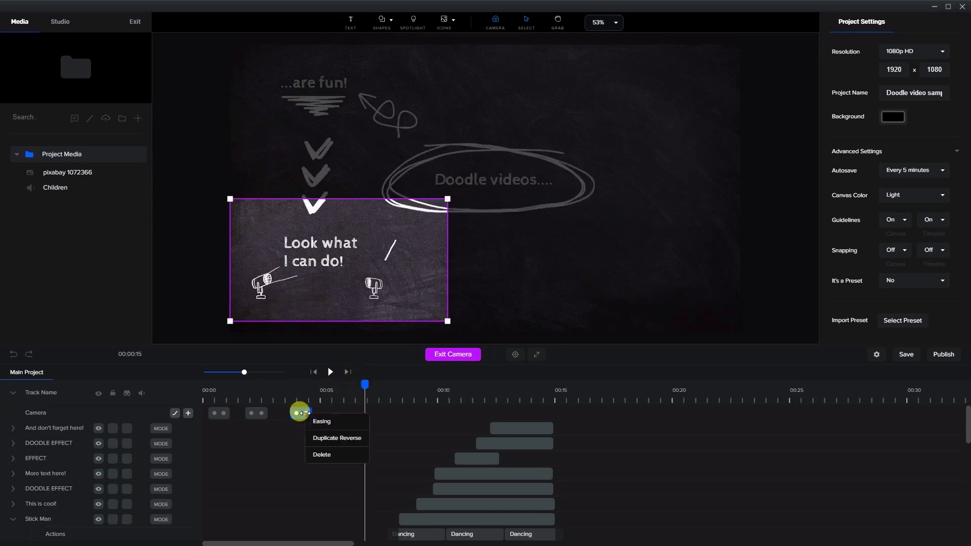
left_click(330, 438)
left_click_drag(322, 422, 375, 421)
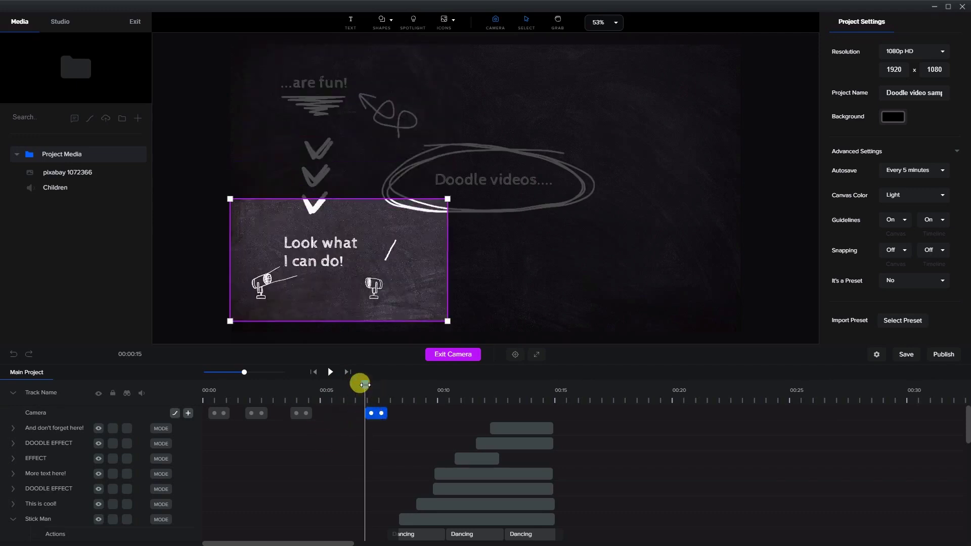
left_click_drag(365, 384, 399, 386)
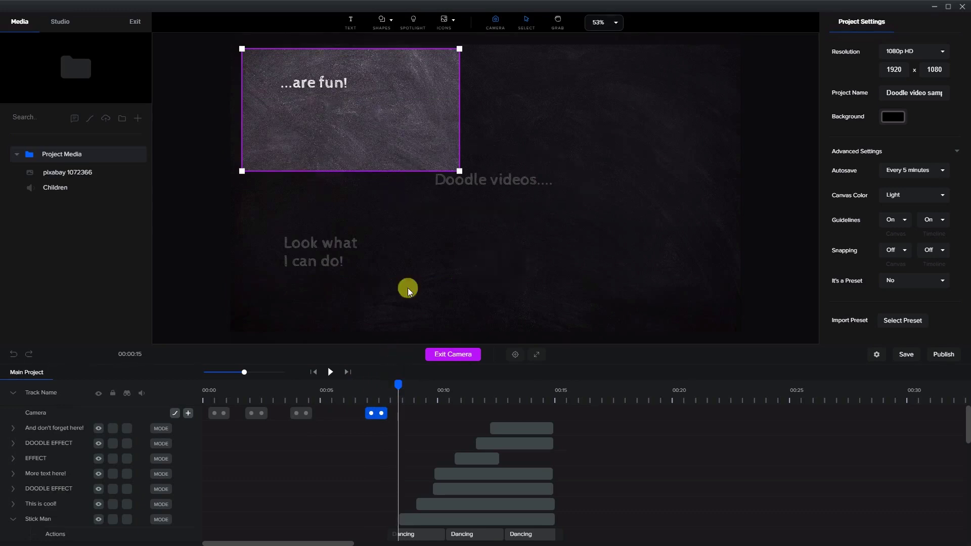
mouse_move(356, 154)
left_mouse_down()
mouse_move(397, 167)
mouse_move(494, 248)
mouse_move(537, 308)
mouse_move(528, 315)
left_mouse_up()
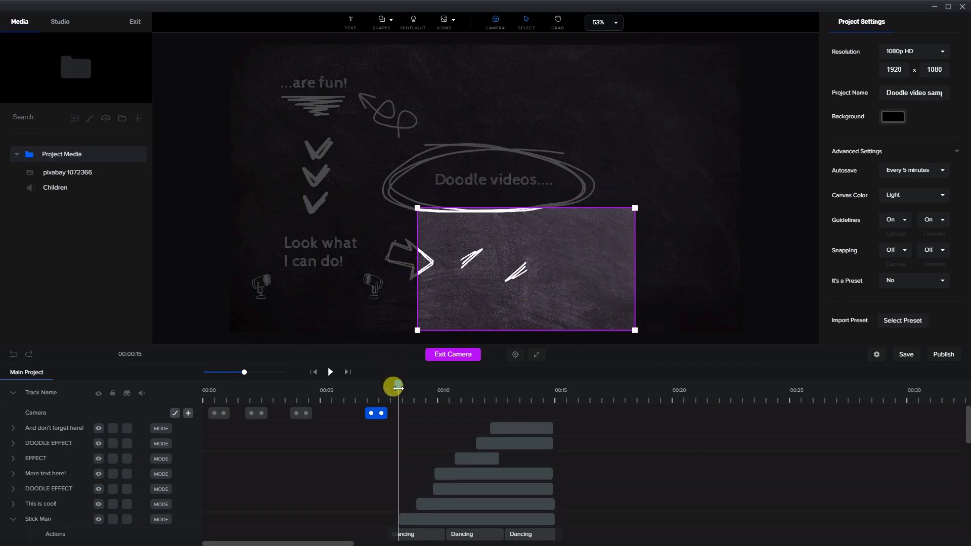
Duplicate the stick man camera move in reverse, place it at about 10.2 s and frame it on "More text here!" and the hand.
left_click_drag(393, 386, 442, 396)
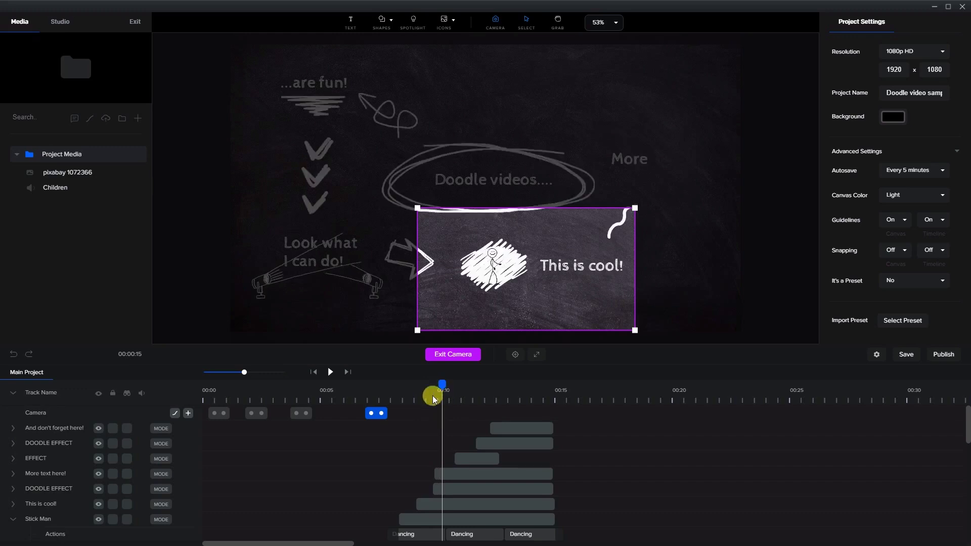
left_click(376, 413)
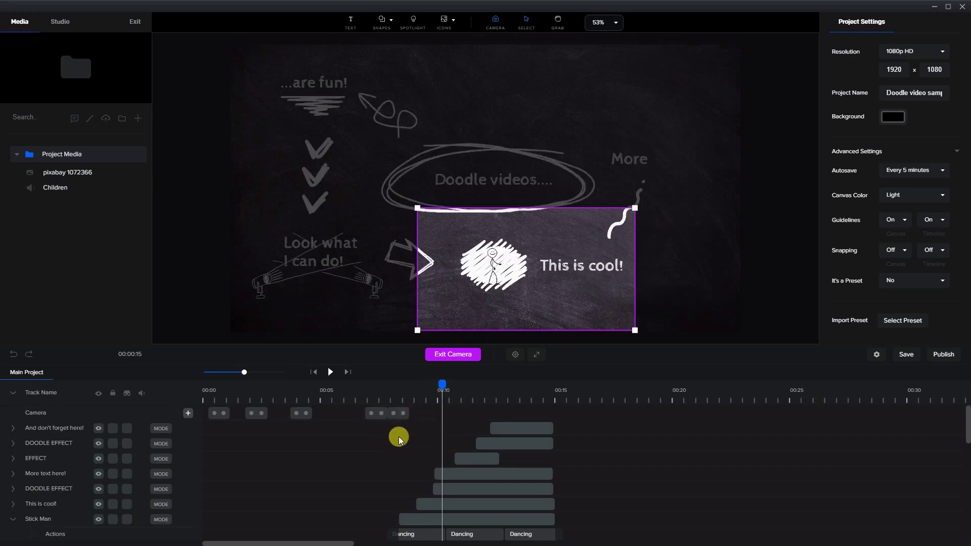
left_click_drag(397, 422, 481, 390)
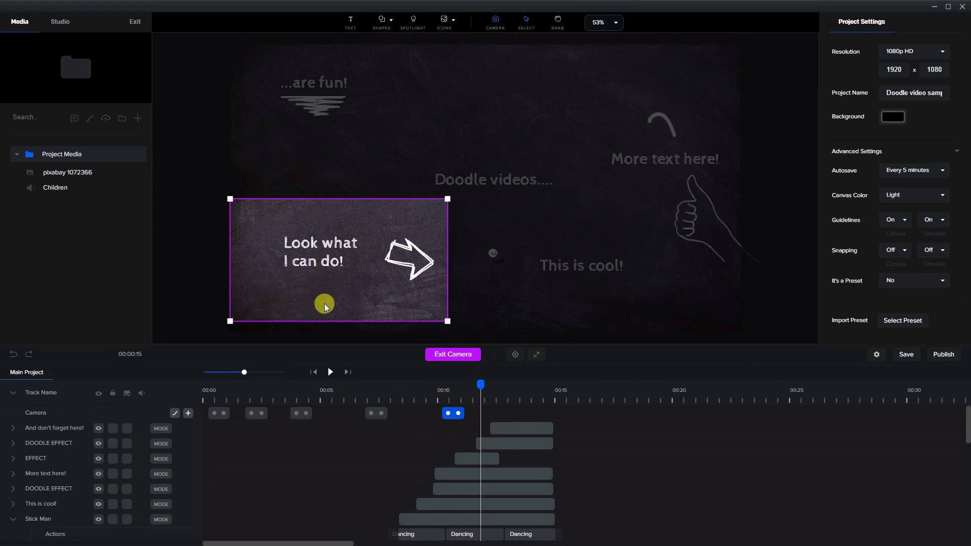
left_click_drag(323, 304, 478, 259)
left_click_drag(646, 231, 747, 227)
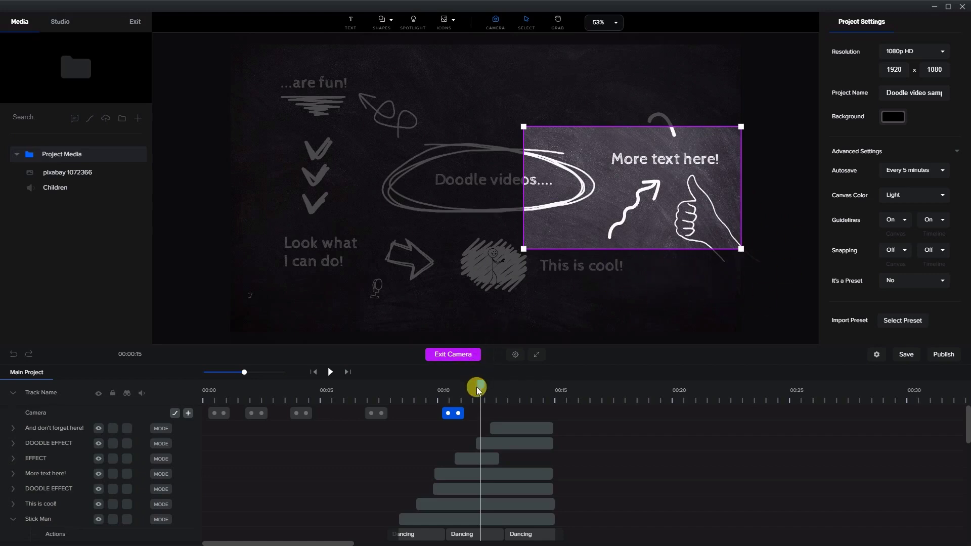
Duplicate the "More text here!" camera move in reverse, place the copy at about 12.3 s and frame it on "And don't forget here!".
mouse_move(477, 387)
left_mouse_down()
mouse_move(471, 381)
mouse_move(490, 387)
left_mouse_up()
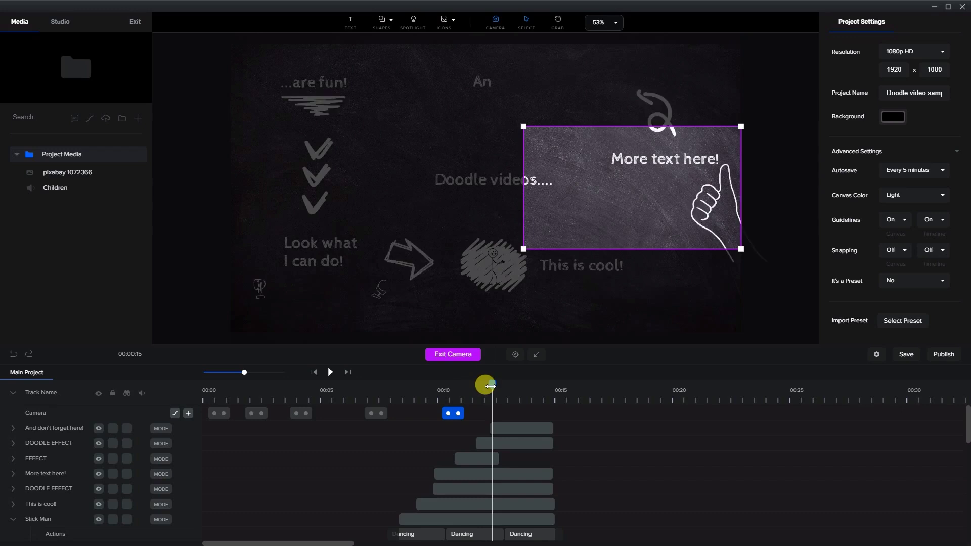
right_click(451, 413)
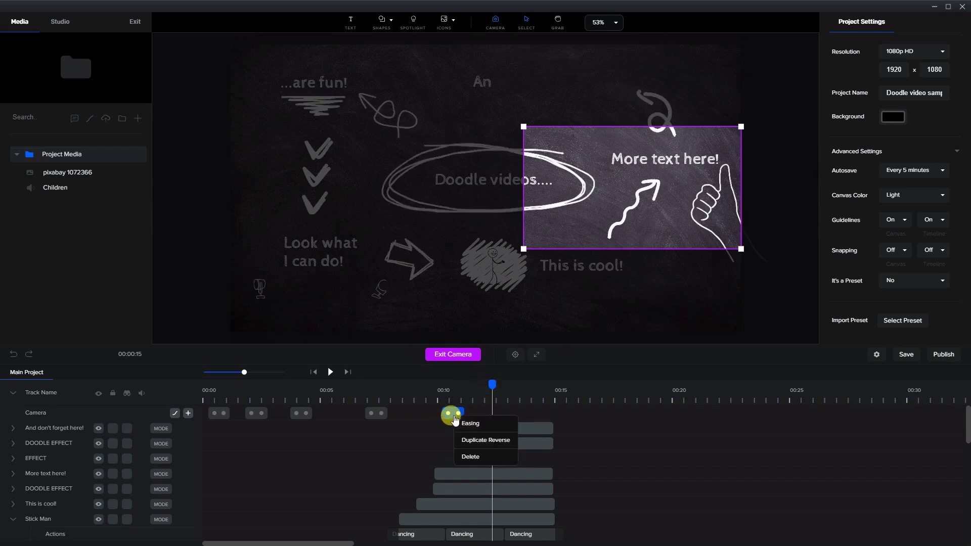
left_click(470, 441)
mouse_move(476, 421)
left_mouse_down()
mouse_move(501, 413)
mouse_move(495, 386)
mouse_move(520, 387)
left_mouse_up()
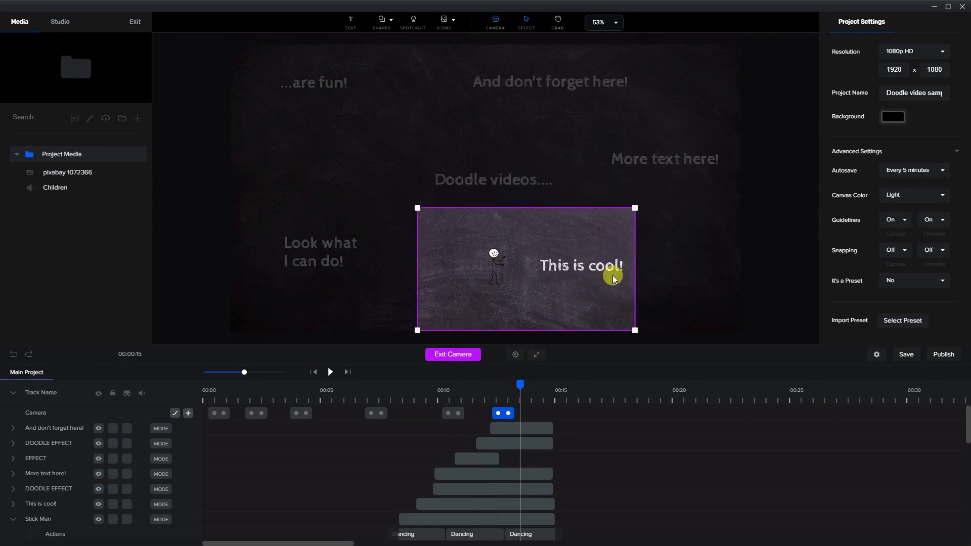
mouse_move(614, 278)
left_mouse_down()
mouse_move(632, 101)
mouse_move(602, 95)
mouse_move(596, 105)
left_mouse_up()
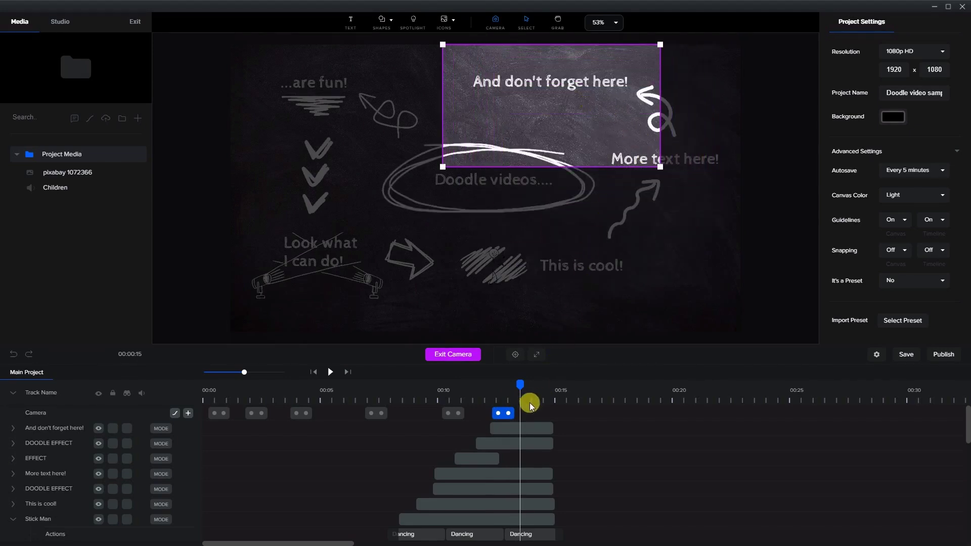
Duplicate the "And don't forget here!" camera move in reverse, place it at about 13.5 s and expand its frame to the full canvas.
left_click_drag(523, 387, 520, 388)
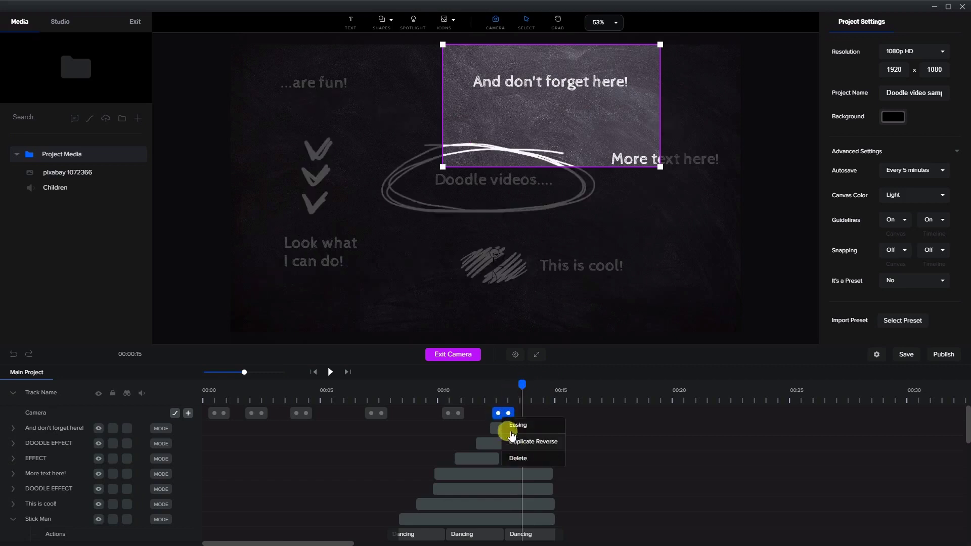
left_click(513, 428)
left_click(527, 414)
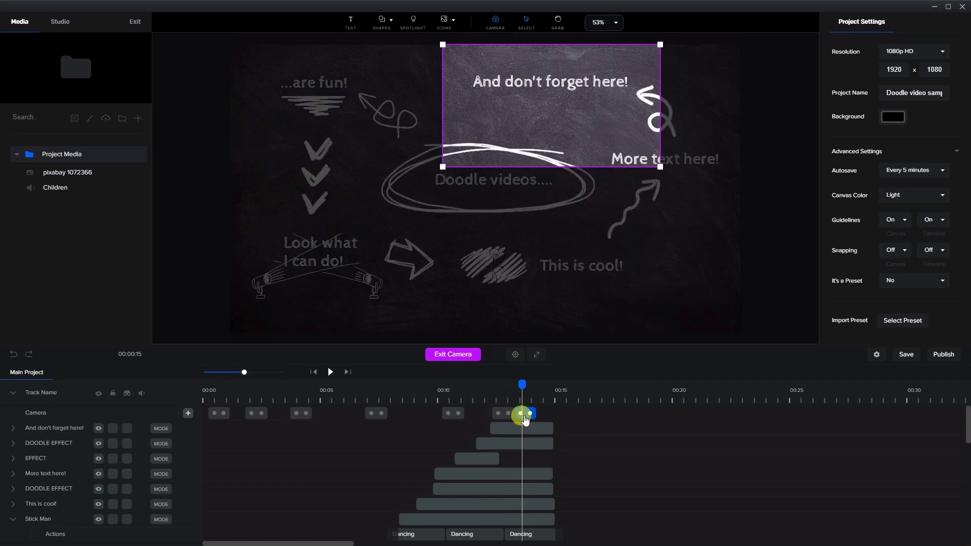
left_click_drag(522, 384, 544, 385)
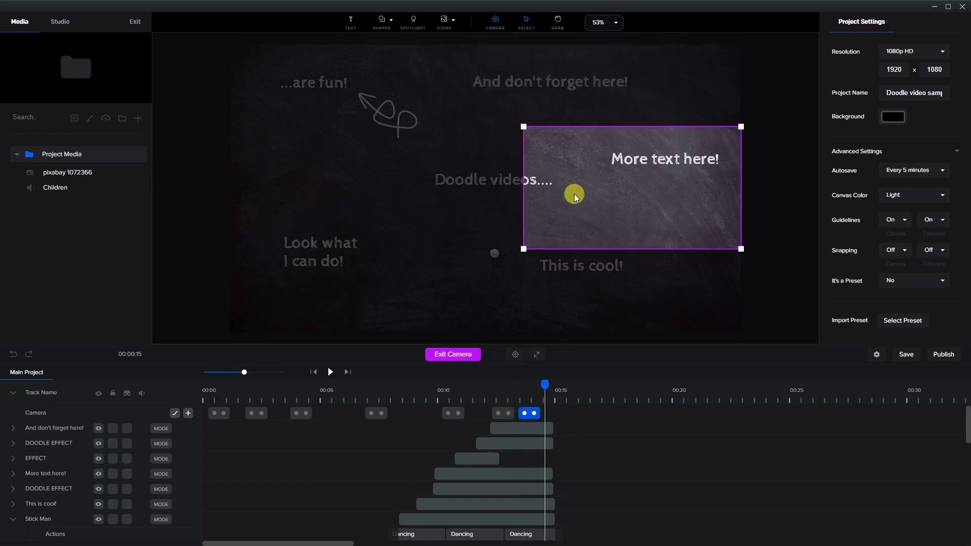
left_click(536, 355)
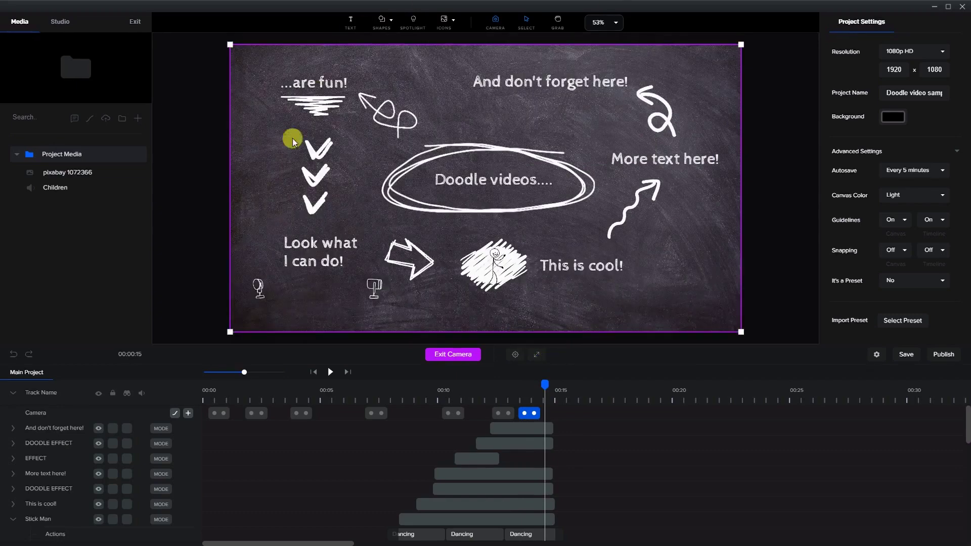
Look over the tracks, leave camera editing and play the whole video from the start to review the camera moves.
mouse_move(545, 385)
left_mouse_down()
mouse_move(206, 398)
mouse_move(204, 385)
mouse_move(549, 488)
left_mouse_up()
left_click(477, 487)
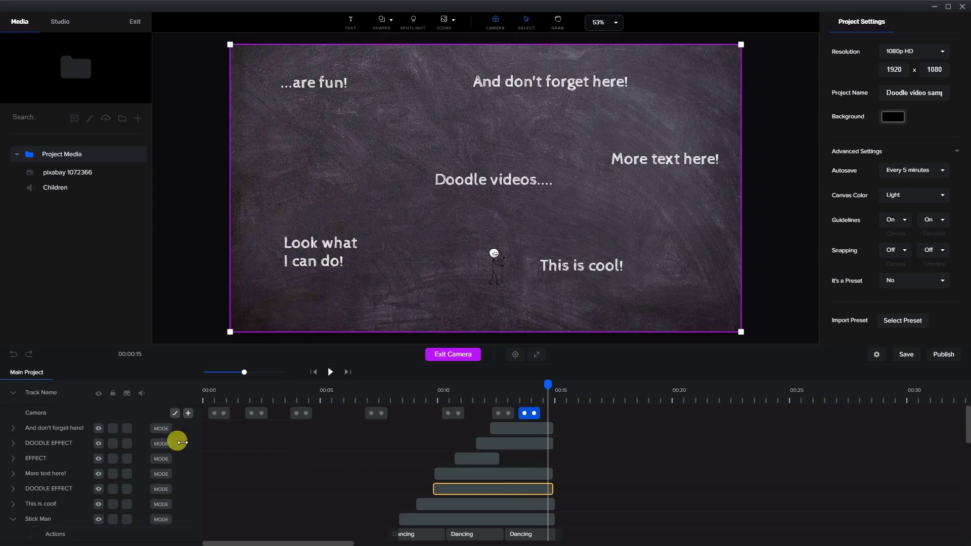
left_click(183, 442)
scroll(228, 498, "down", 8)
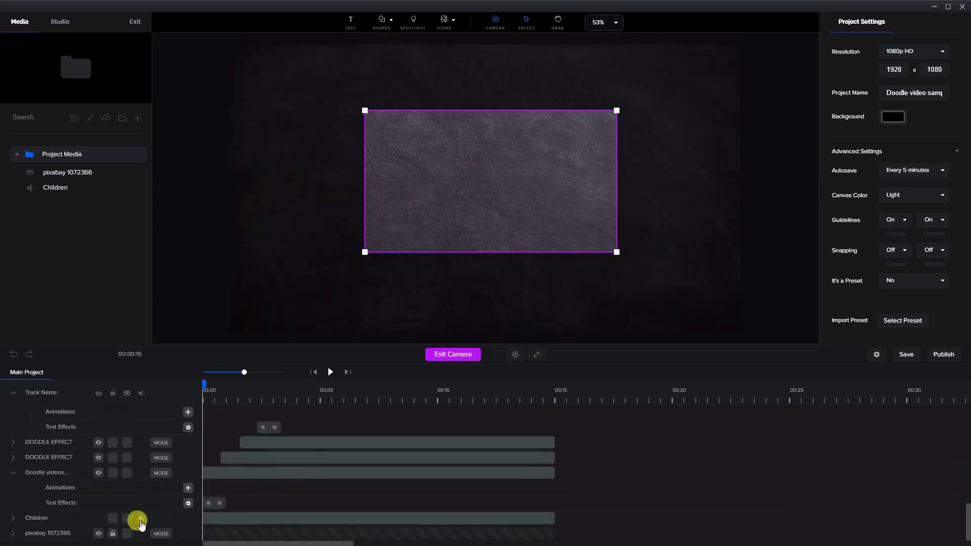
scroll(308, 459, "up", 8)
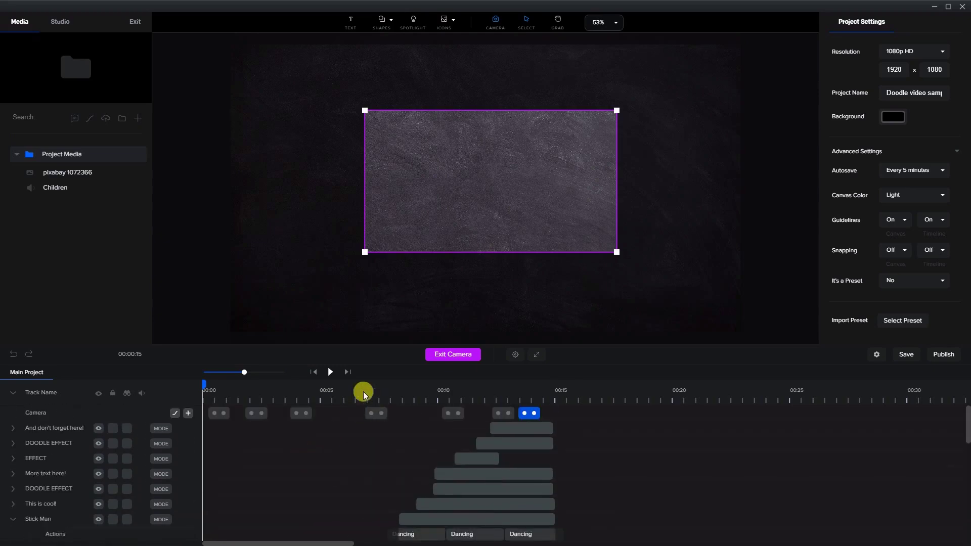
left_click(439, 353)
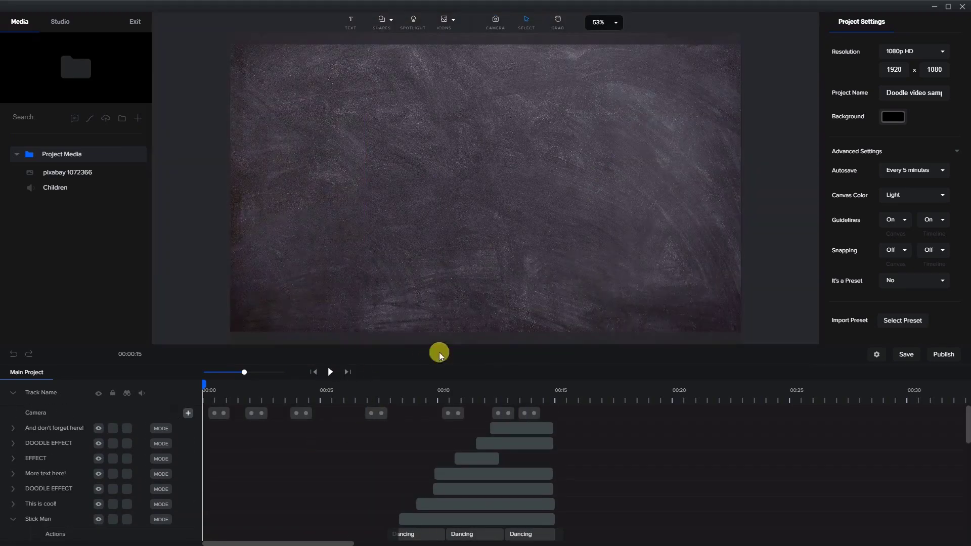
left_click(327, 373)
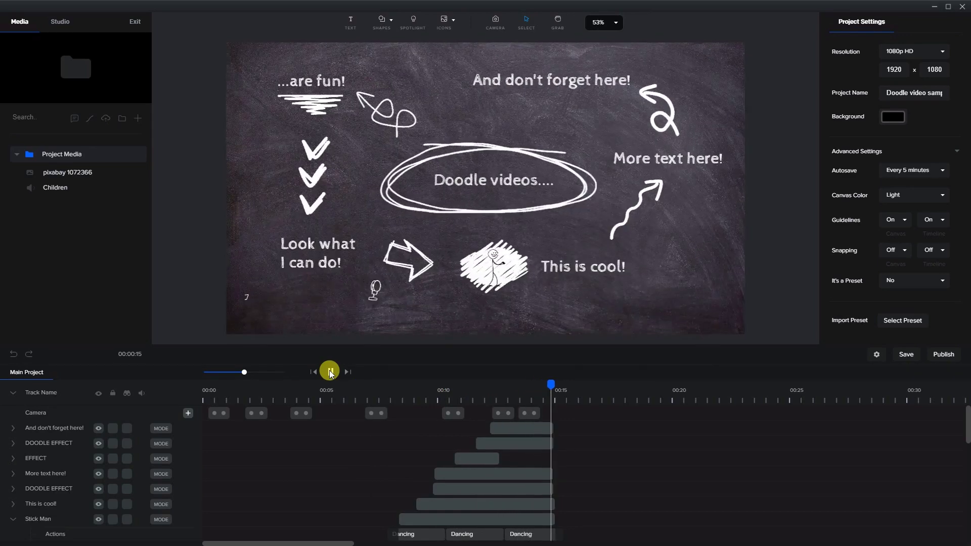
left_click_drag(554, 384, 548, 390)
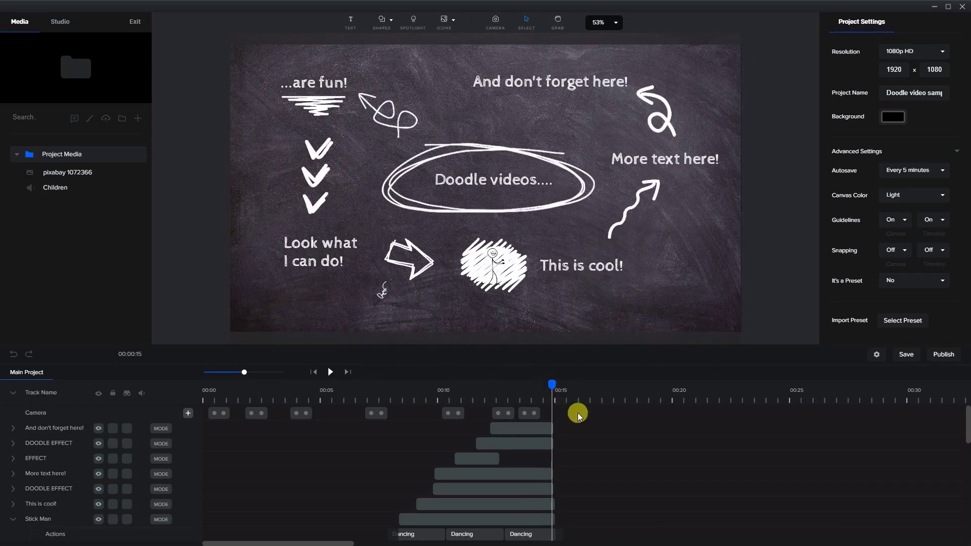